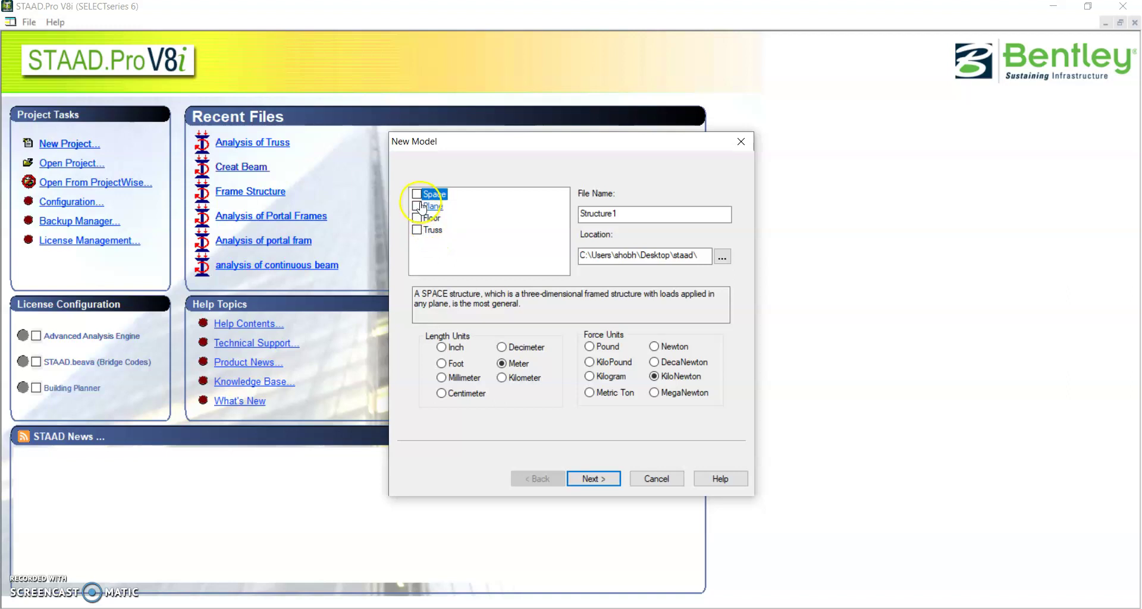
# Create a Truss model named "Analysis of Plane Truss" that opens in the Structure Wizard
pyautogui.click(418, 230)
pyautogui.doubleClick(630, 221)
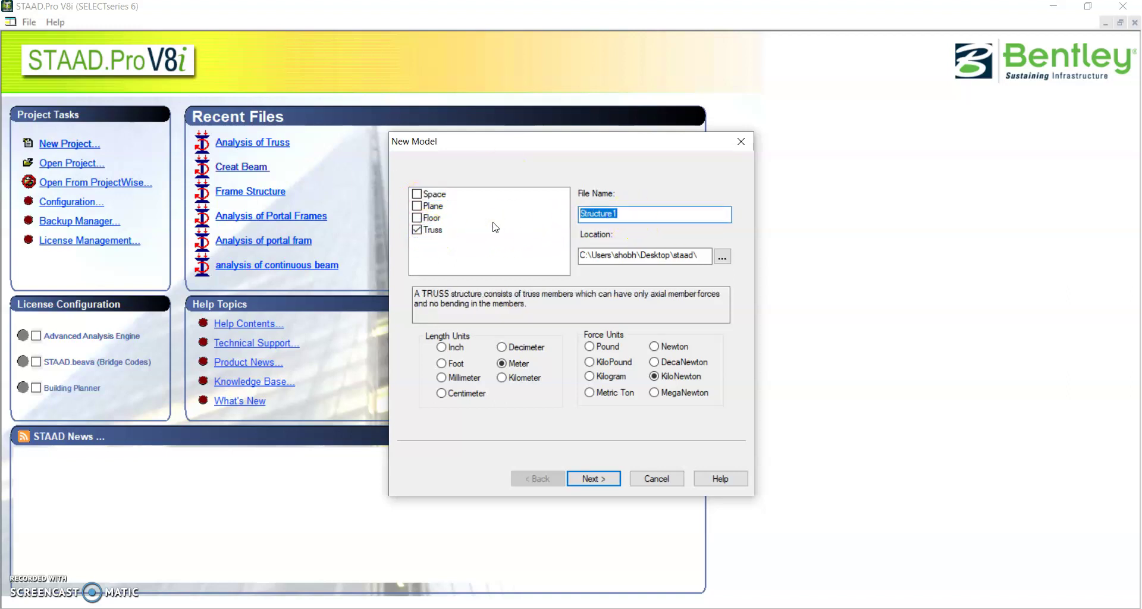
pyautogui.write('Analysis of Plane Truss')
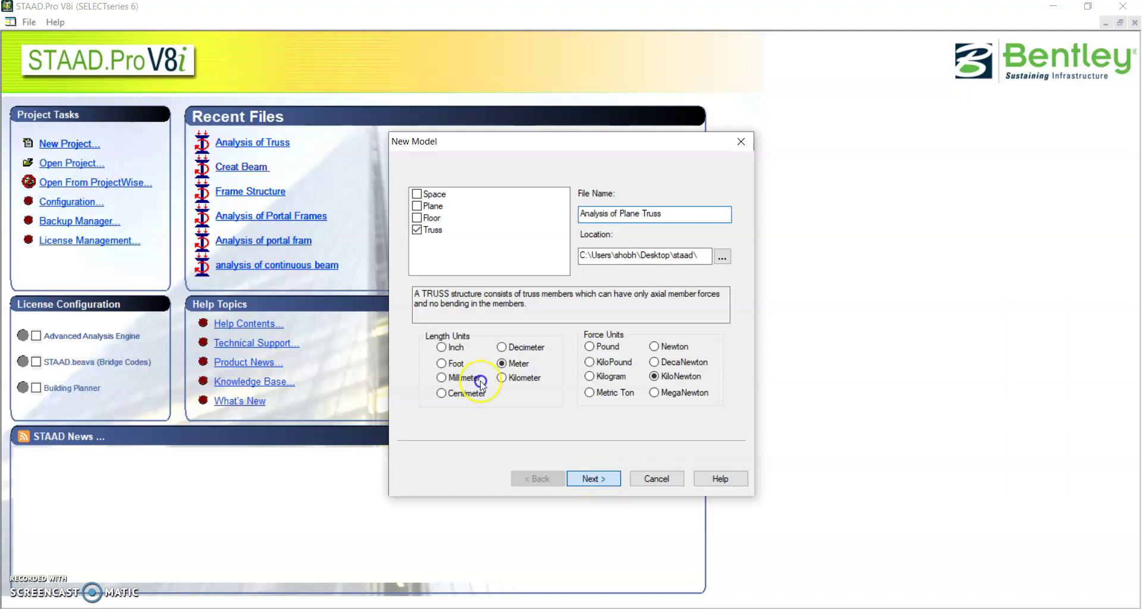
pyautogui.press('Return')
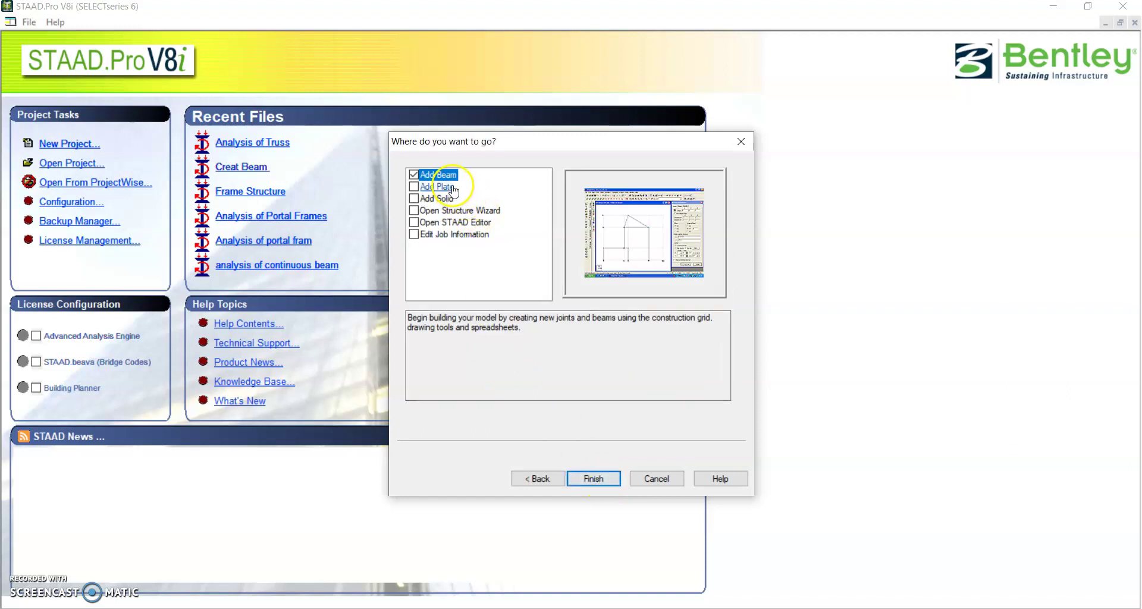
pyautogui.click(432, 211)
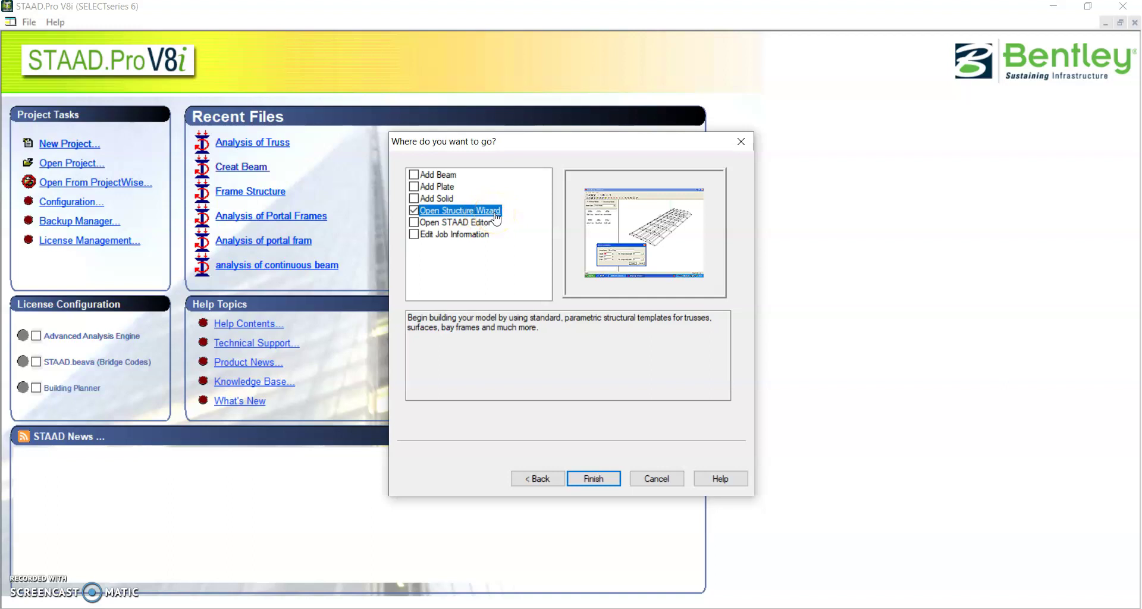
pyautogui.click(597, 478)
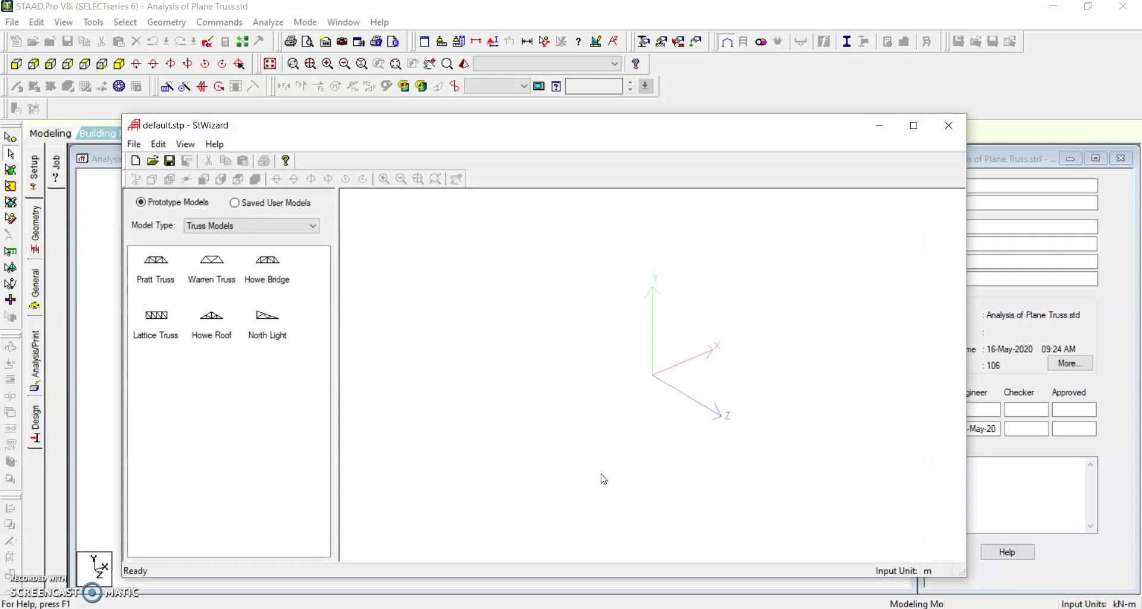
pyautogui.click(587, 464)
# Start a Howe Roof truss prototype with length 10 m, height 2 m and width 0 m
pyautogui.click(233, 342)
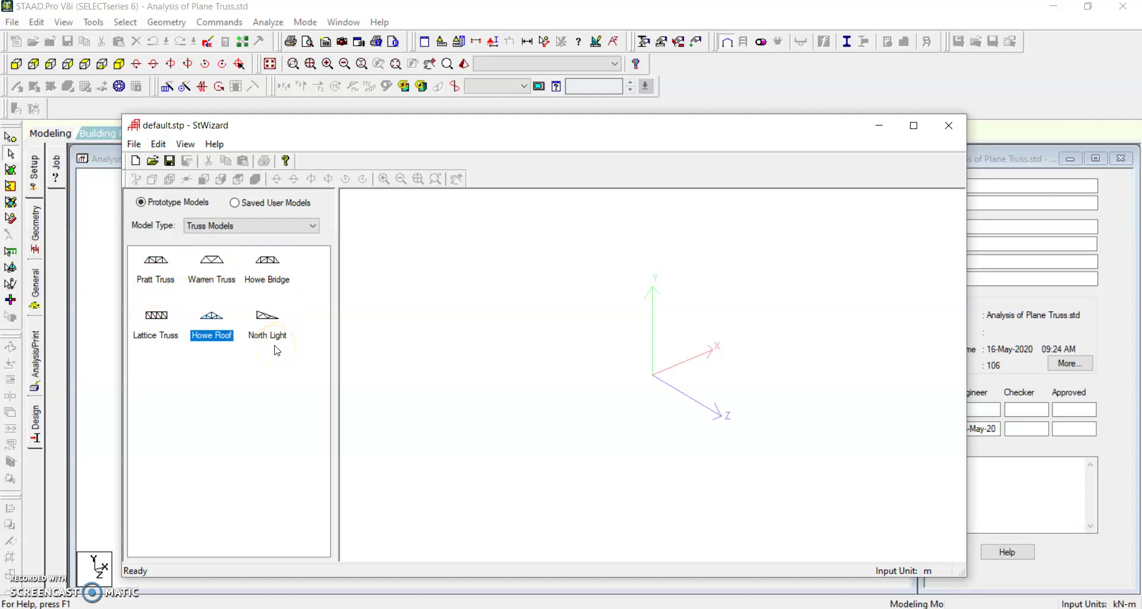
pyautogui.click(212, 315)
pyautogui.doubleClick(219, 342)
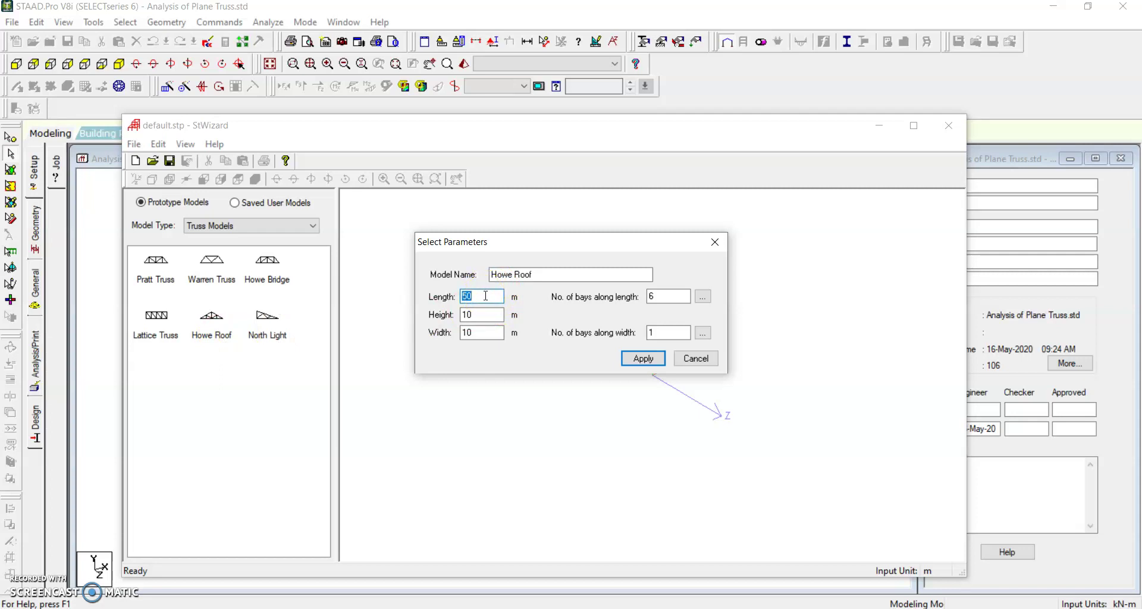
pyautogui.write('1')
pyautogui.doubleClick(463, 314)
pyautogui.write('2')
pyautogui.doubleClick(459, 332)
pyautogui.write('0')
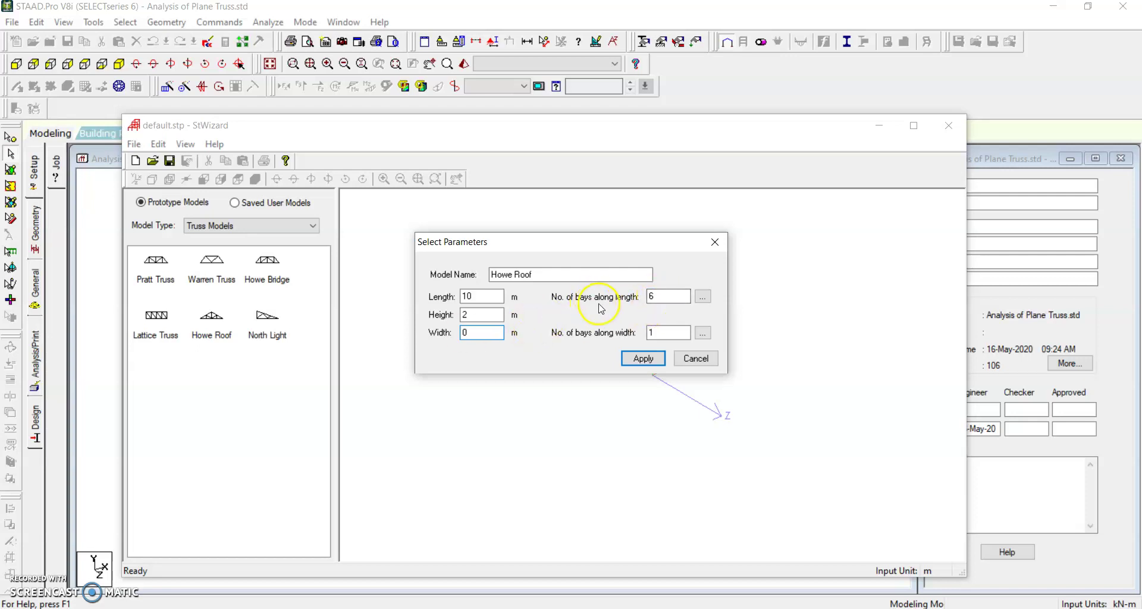
# Set the Howe Roof to 4 bays along the length and 0 along the width, and generate the truss
pyautogui.doubleClick(650, 296)
pyautogui.write('4')
pyautogui.click(672, 327)
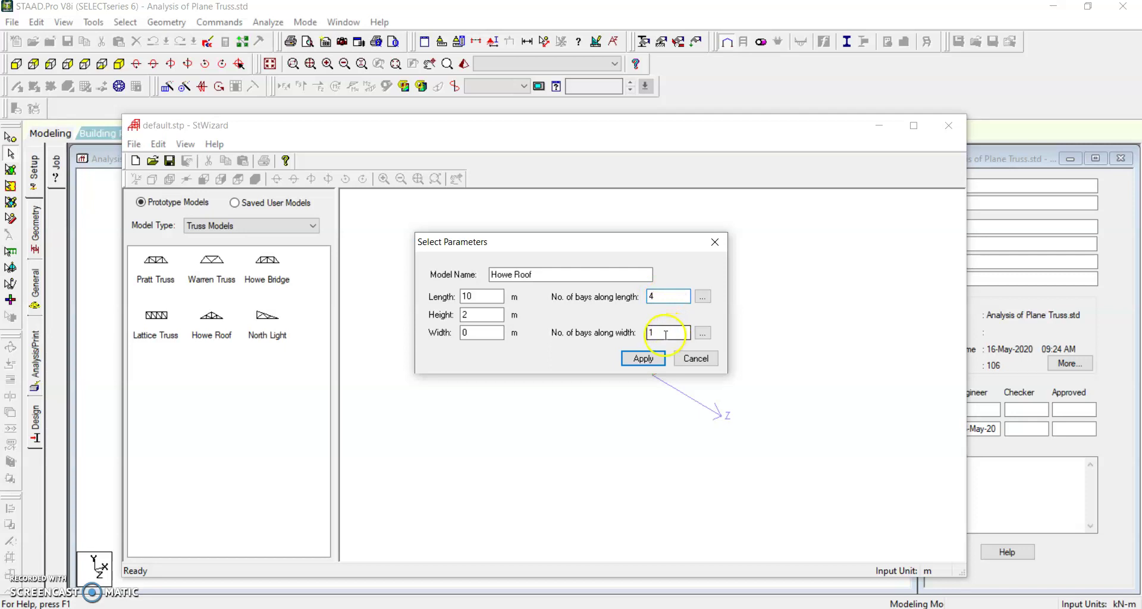
pyautogui.doubleClick(646, 334)
pyautogui.write('0')
pyautogui.click(473, 334)
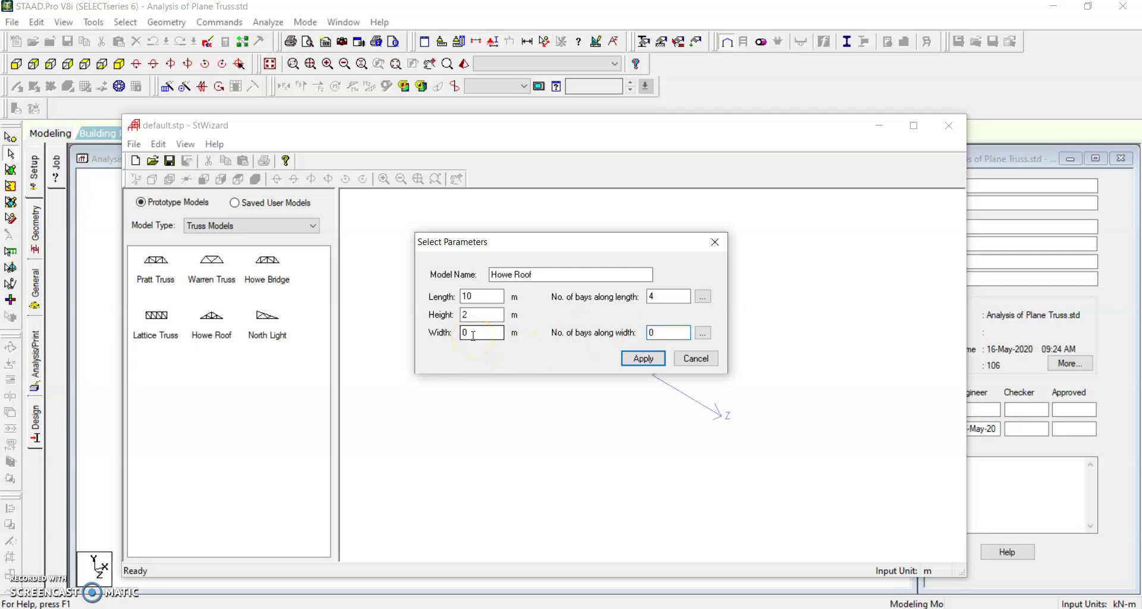
pyautogui.click(645, 359)
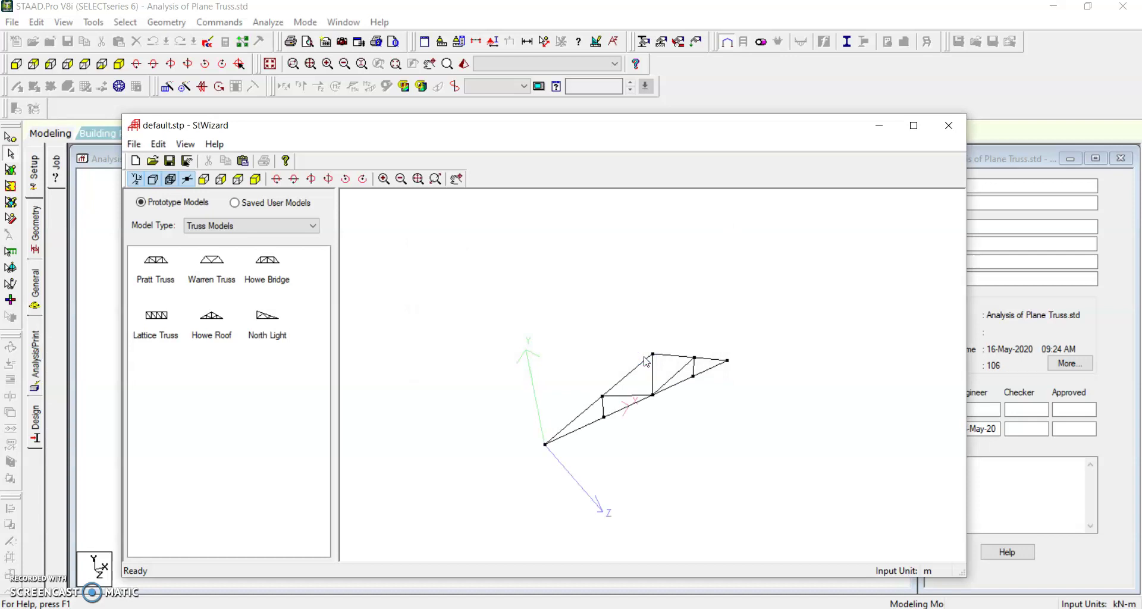
# Transfer the generated Howe Roof prototype into the main model with X, Y and Z offsets of 0 m
pyautogui.moveTo(671, 417); pyautogui.dragTo(635, 401)
pyautogui.scroll(5, 635, 401)
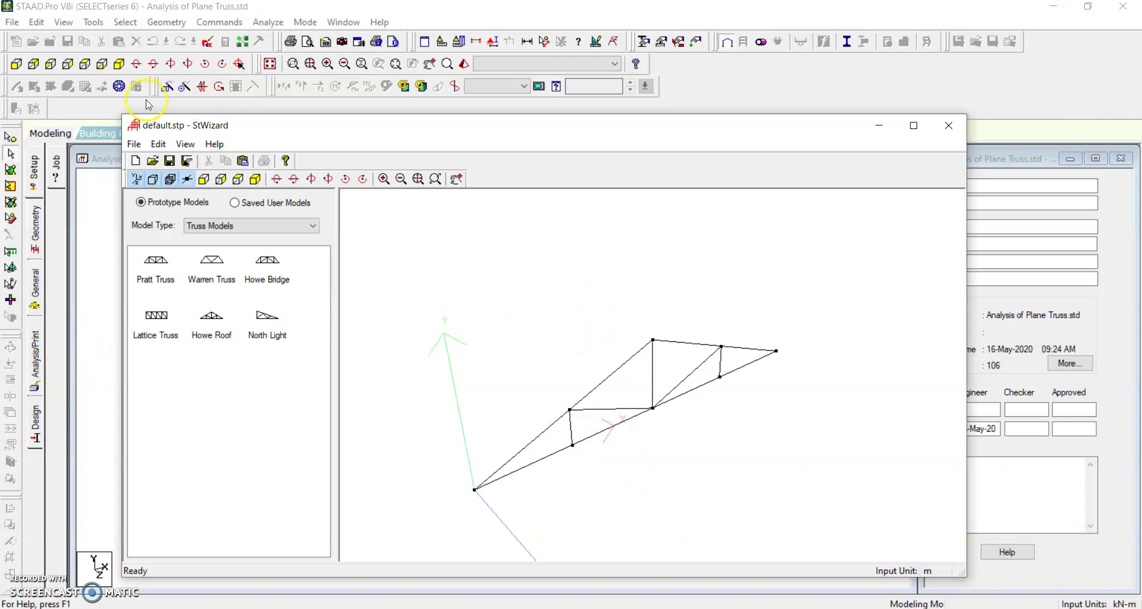
pyautogui.click(158, 144)
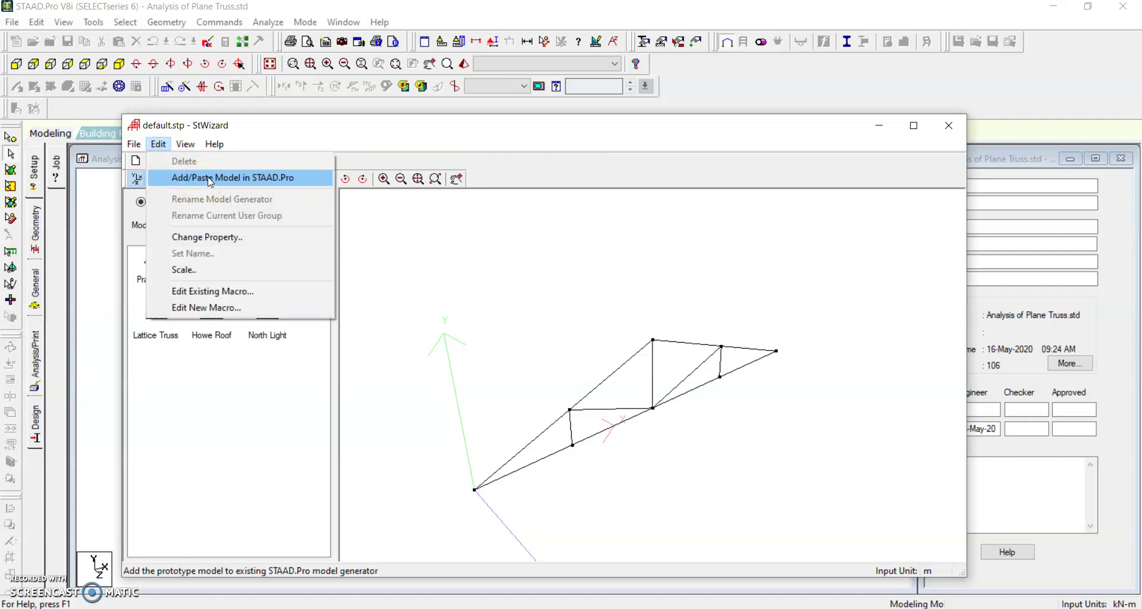
pyautogui.click(210, 178)
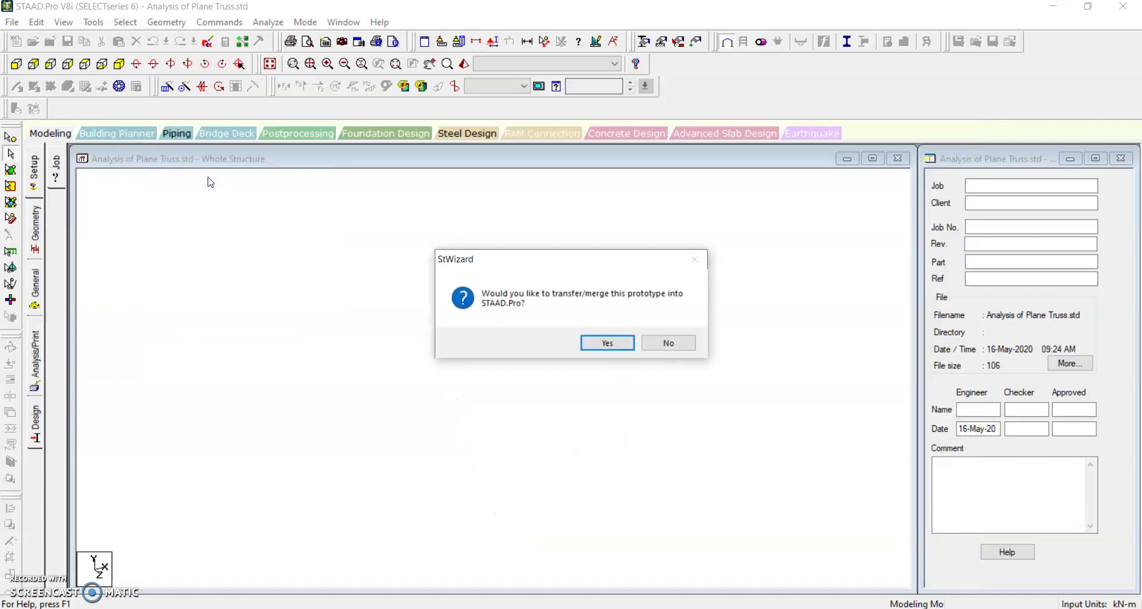
pyautogui.click(608, 344)
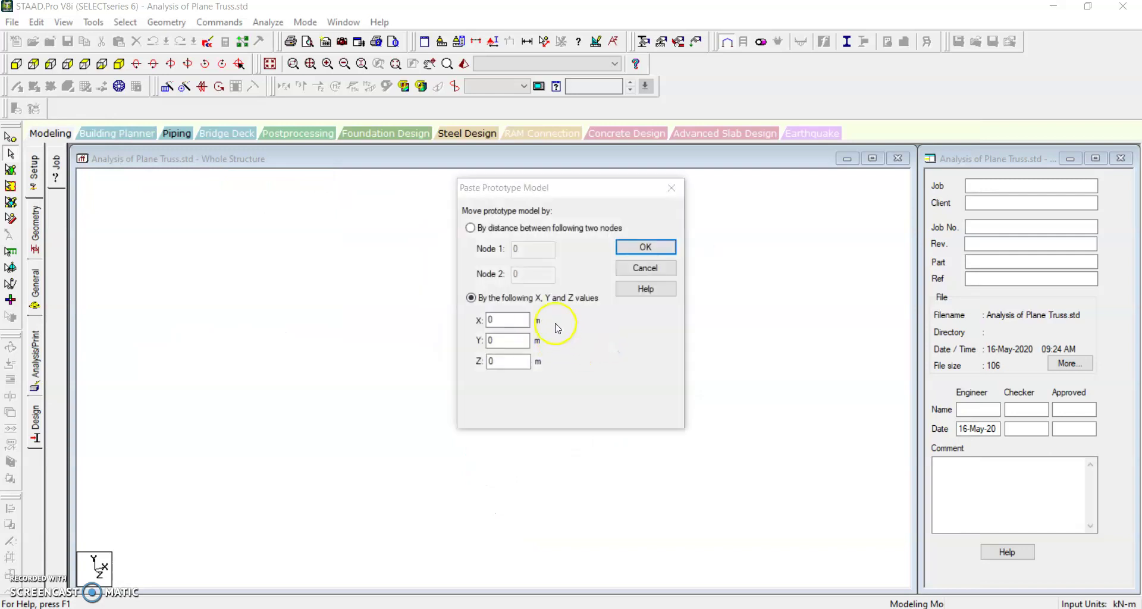
pyautogui.click(644, 251)
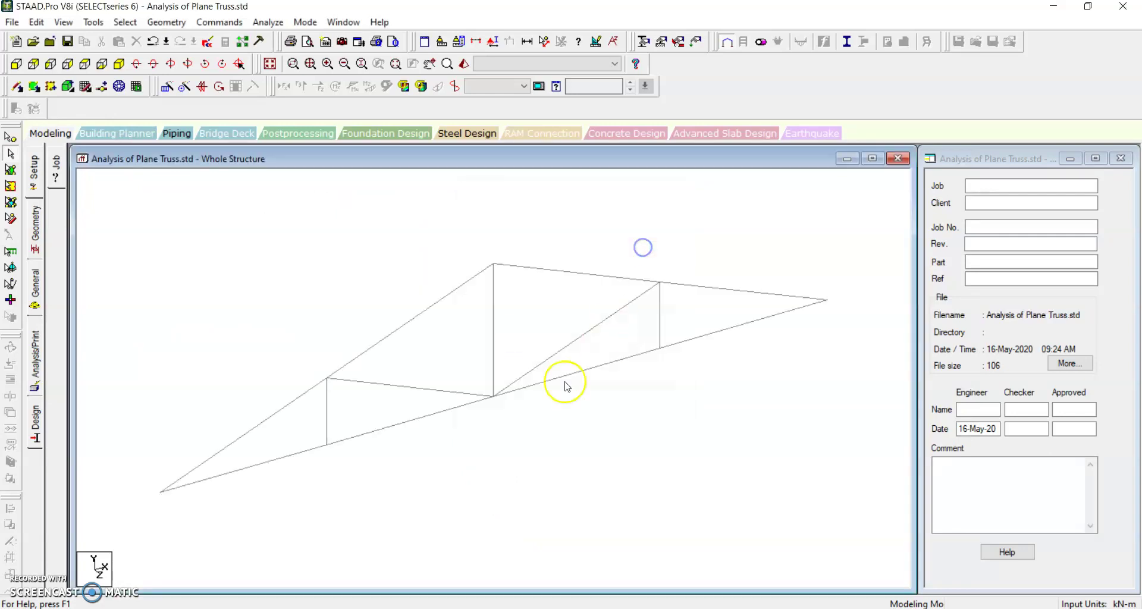
# Add the Indian steel angle ISA75x75x8 as a single section from the section database to the structure's properties
pyautogui.scroll(-1, 517, 426)
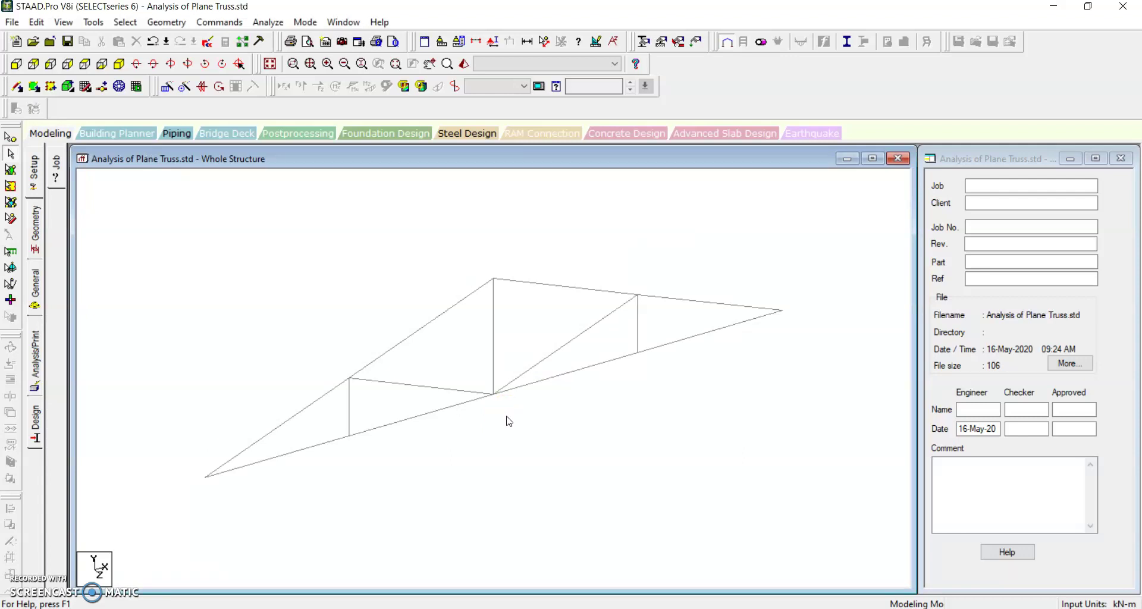
pyautogui.click(383, 355)
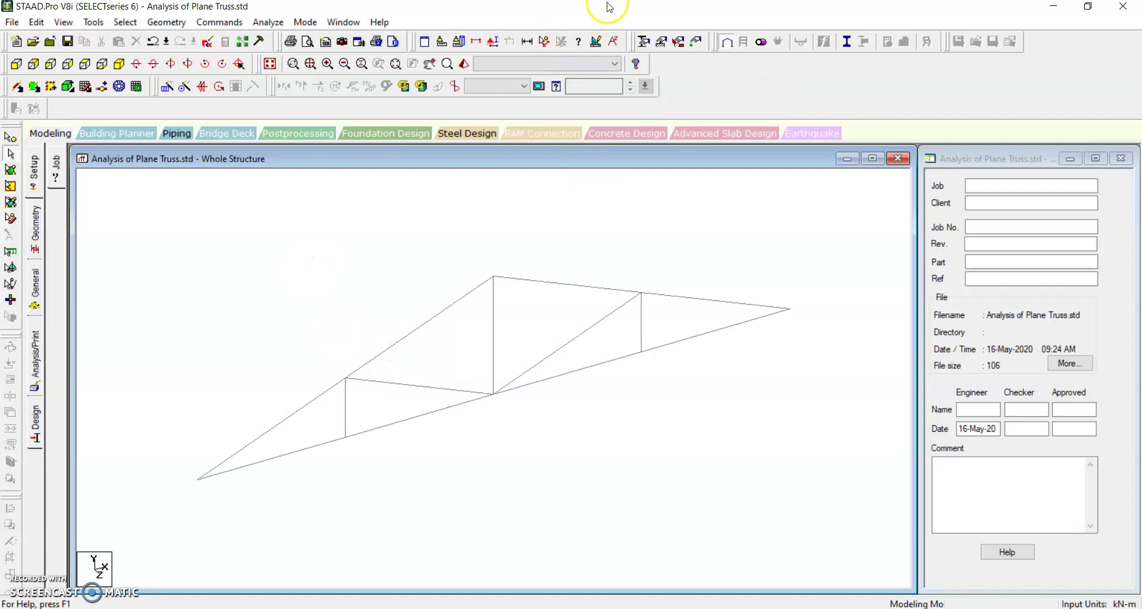
pyautogui.click(645, 43)
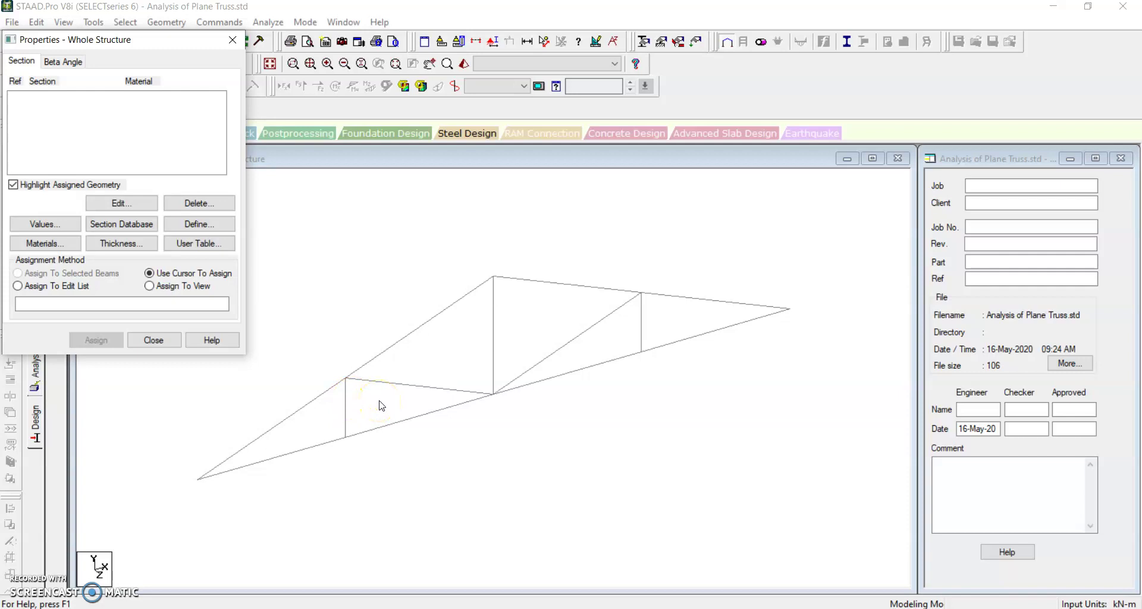
pyautogui.click(132, 230)
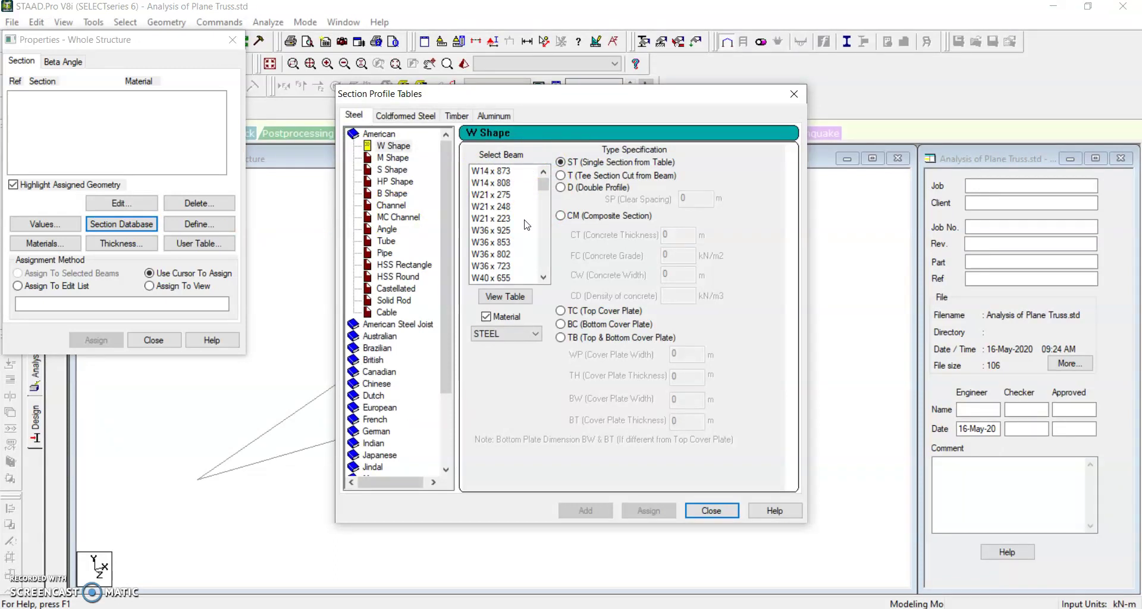
pyautogui.click(353, 134)
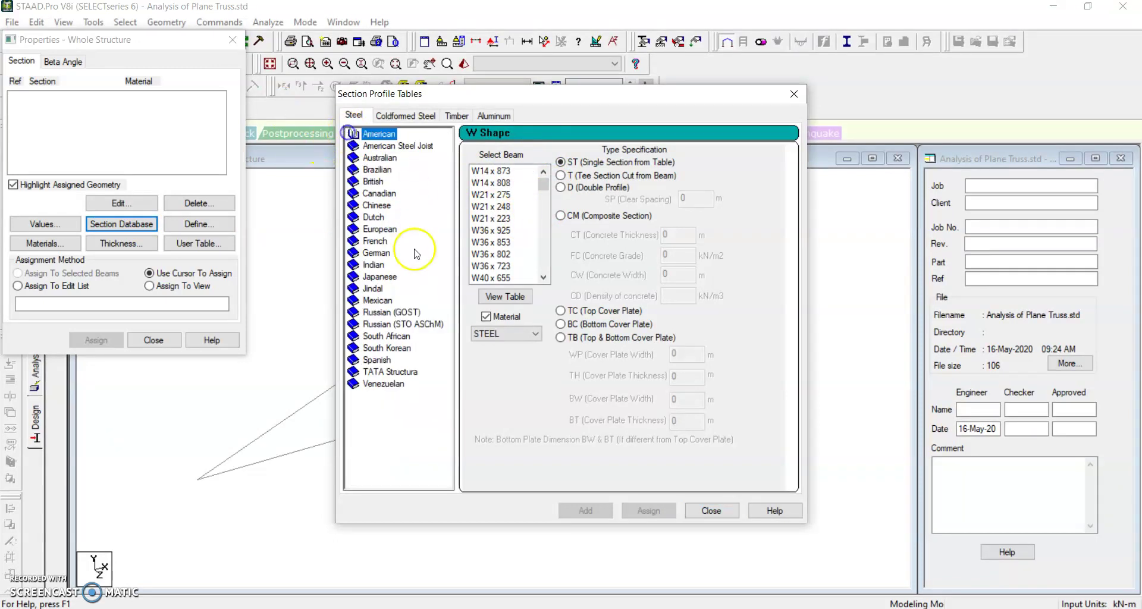
pyautogui.click(373, 266)
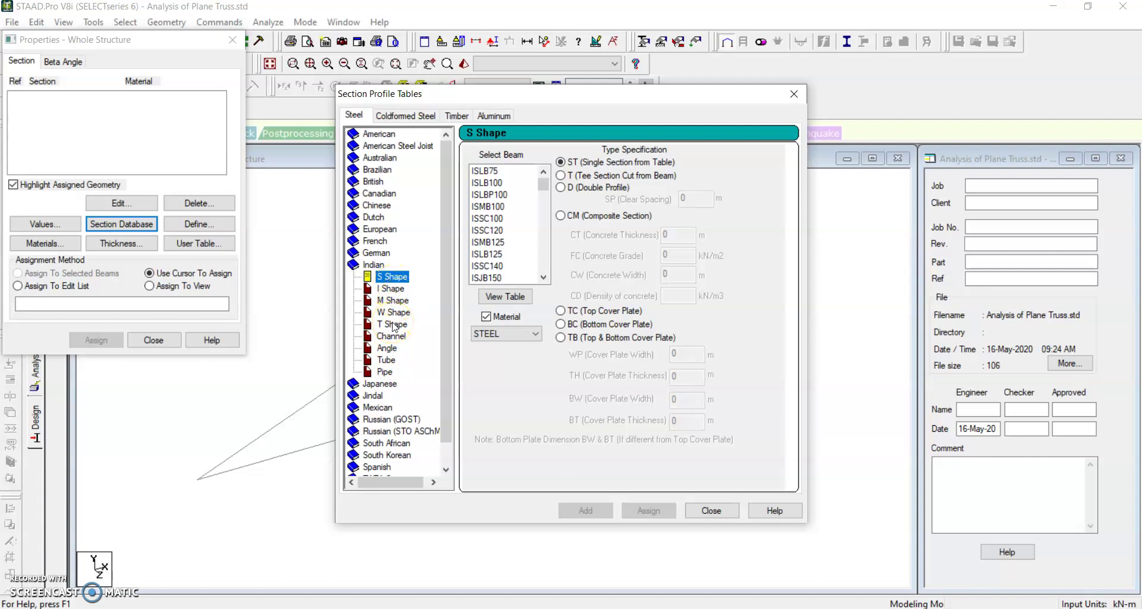
pyautogui.click(389, 349)
pyautogui.moveTo(542, 202); pyautogui.dragTo(545, 213)
pyautogui.moveTo(547, 229)
pyautogui.mouseDown()
pyautogui.moveTo(547, 262)
pyautogui.moveTo(547, 234)
pyautogui.mouseUp()
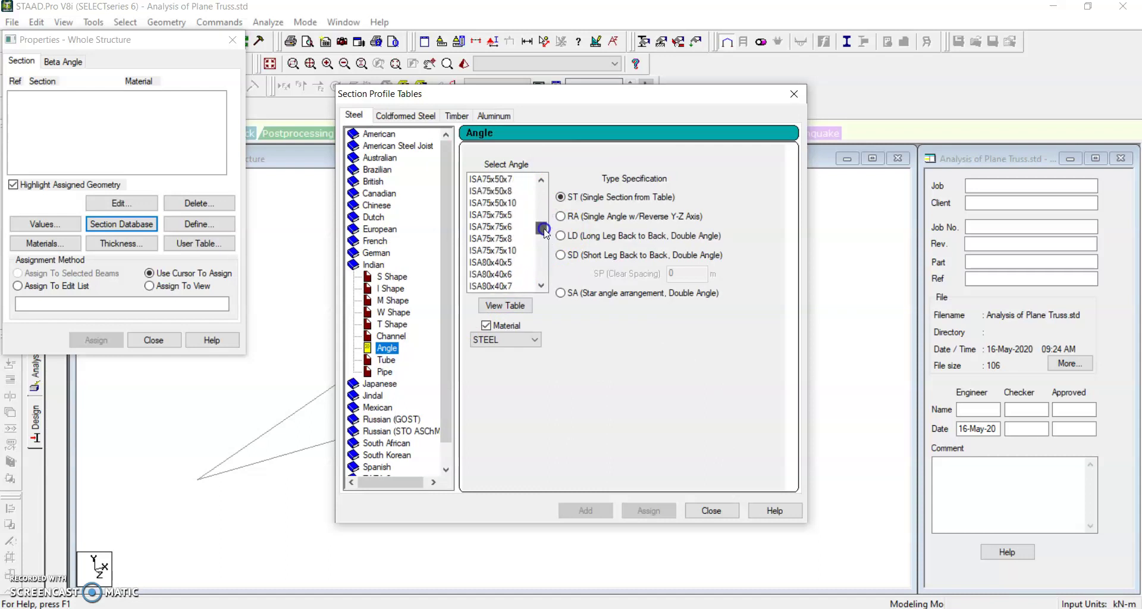
pyautogui.click(501, 241)
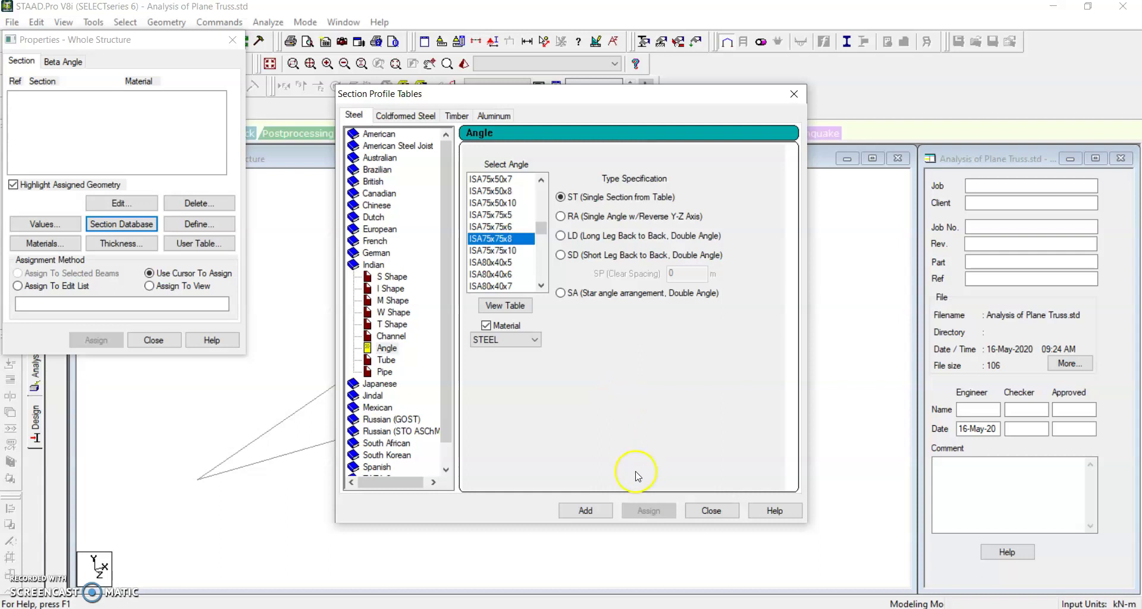
pyautogui.click(586, 511)
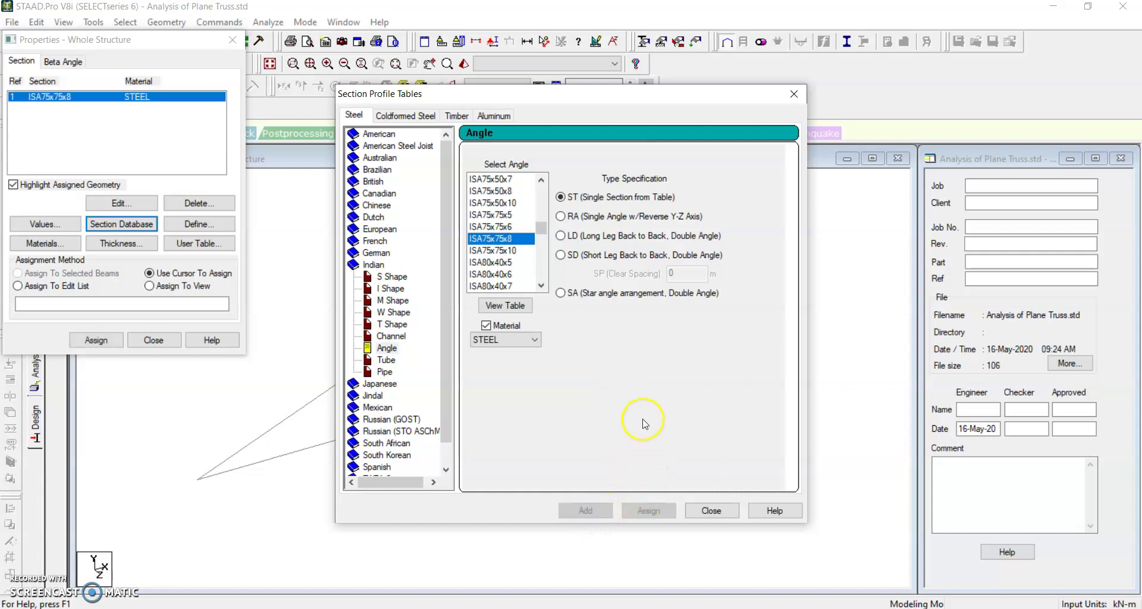
# Add the Indian steel angle ISA100x100x8 as a second section property and close the section tables
pyautogui.click(541, 285)
pyautogui.click(540, 286)
pyautogui.click(541, 286)
pyautogui.click(540, 285)
pyautogui.click(542, 287)
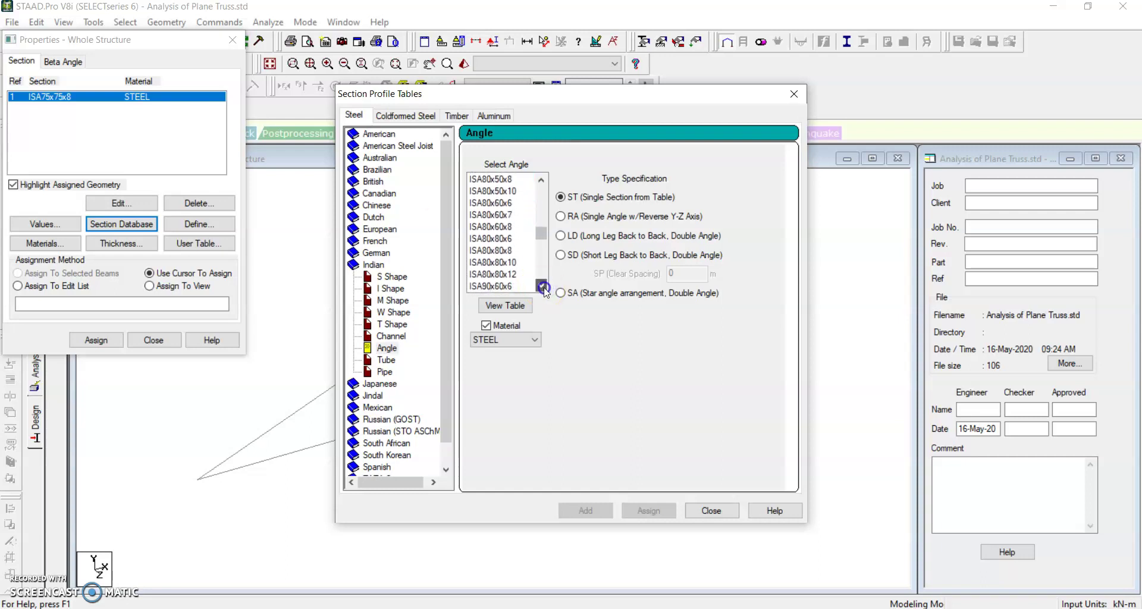
pyautogui.click(541, 286)
pyautogui.click(541, 287)
pyautogui.click(542, 286)
pyautogui.click(541, 286)
pyautogui.click(541, 286)
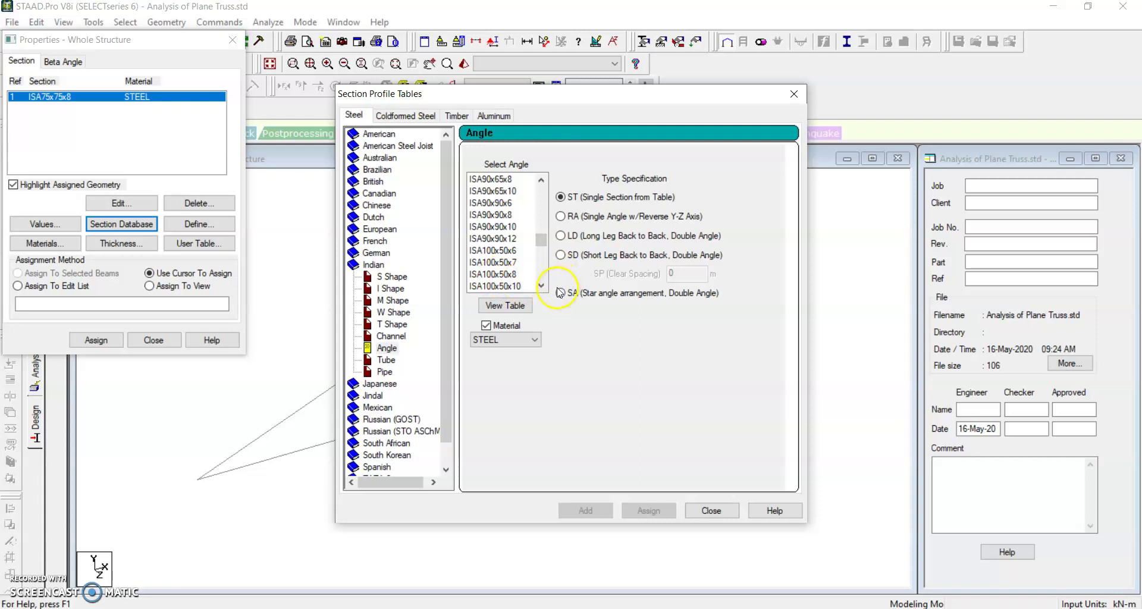
pyautogui.click(541, 286)
pyautogui.click(541, 286)
pyautogui.click(542, 286)
pyautogui.click(541, 287)
pyautogui.click(507, 287)
pyautogui.click(585, 510)
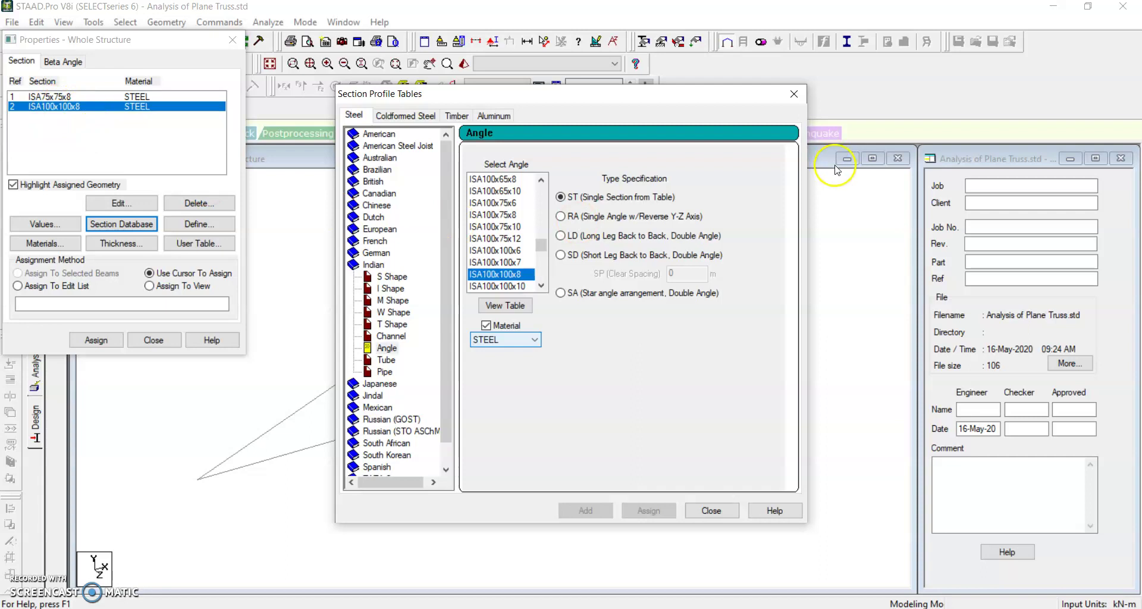
pyautogui.click(713, 510)
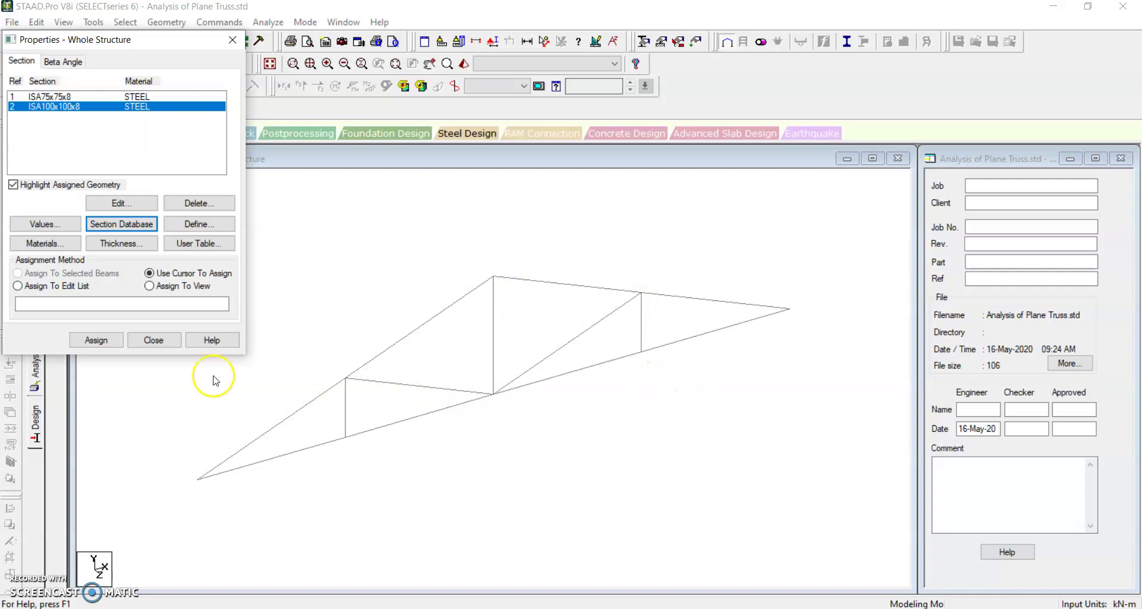
# Assign the ISA100x100x8 section to the four bottom chord members of the truss
pyautogui.click(307, 449)
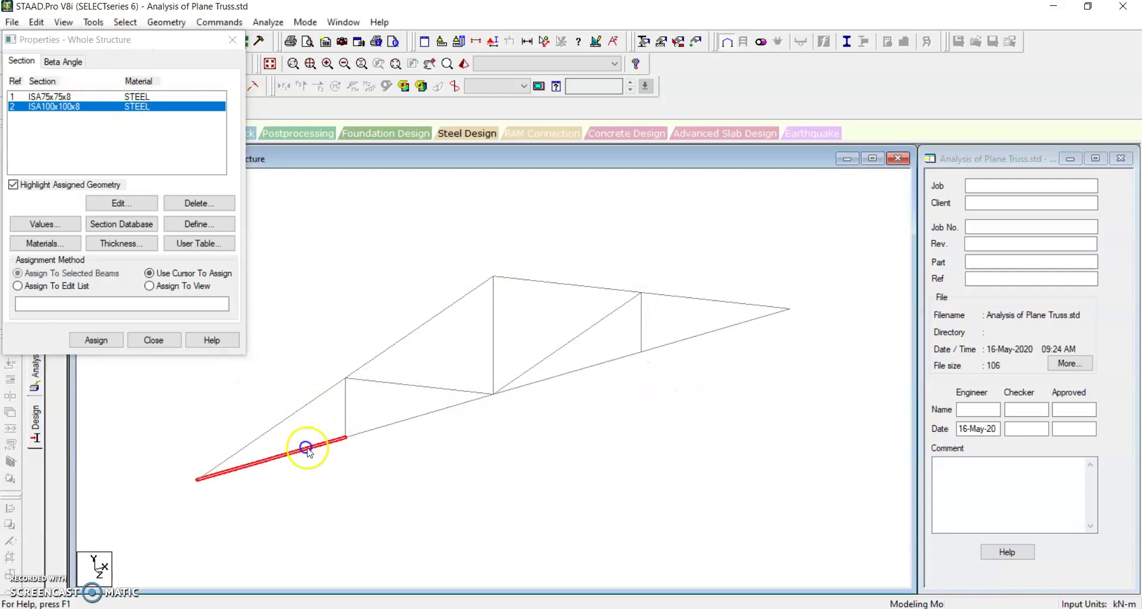
pyautogui.keyDown('ctrl'); pyautogui.click(426, 413); pyautogui.keyUp('ctrl')
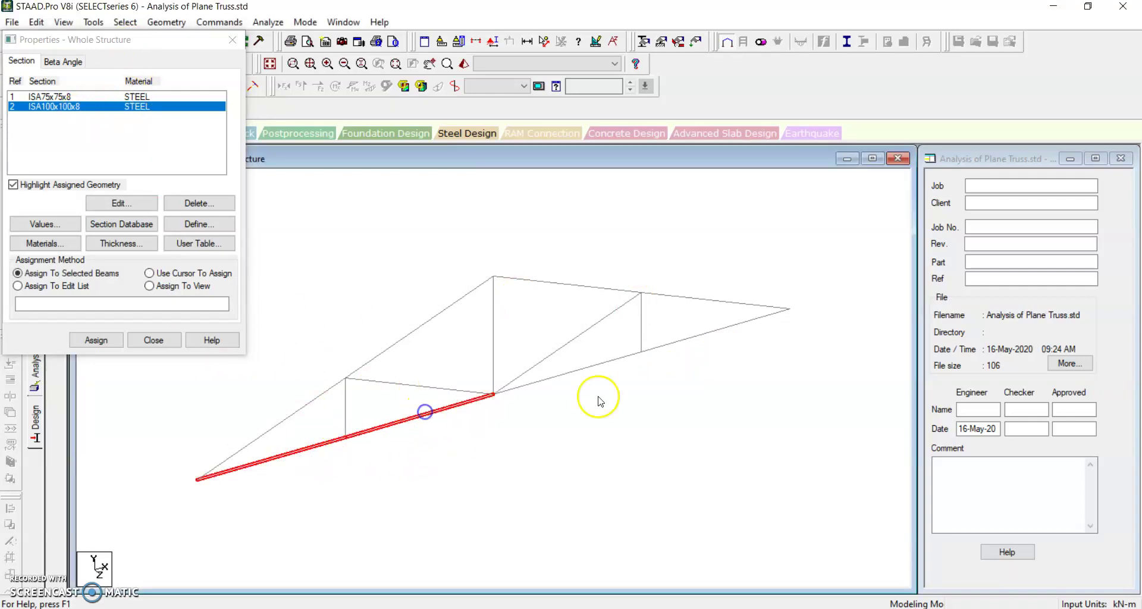
pyautogui.keyDown('ctrl'); pyautogui.click(607, 365); pyautogui.keyUp('ctrl')
pyautogui.keyDown('ctrl'); pyautogui.click(699, 333); pyautogui.keyUp('ctrl')
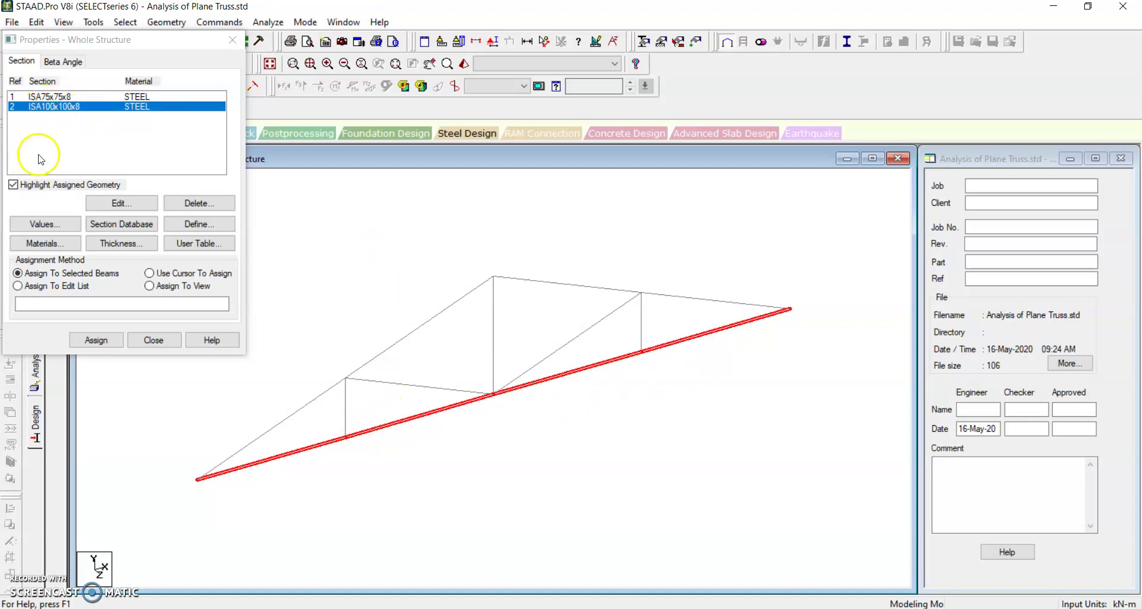
pyautogui.click(94, 342)
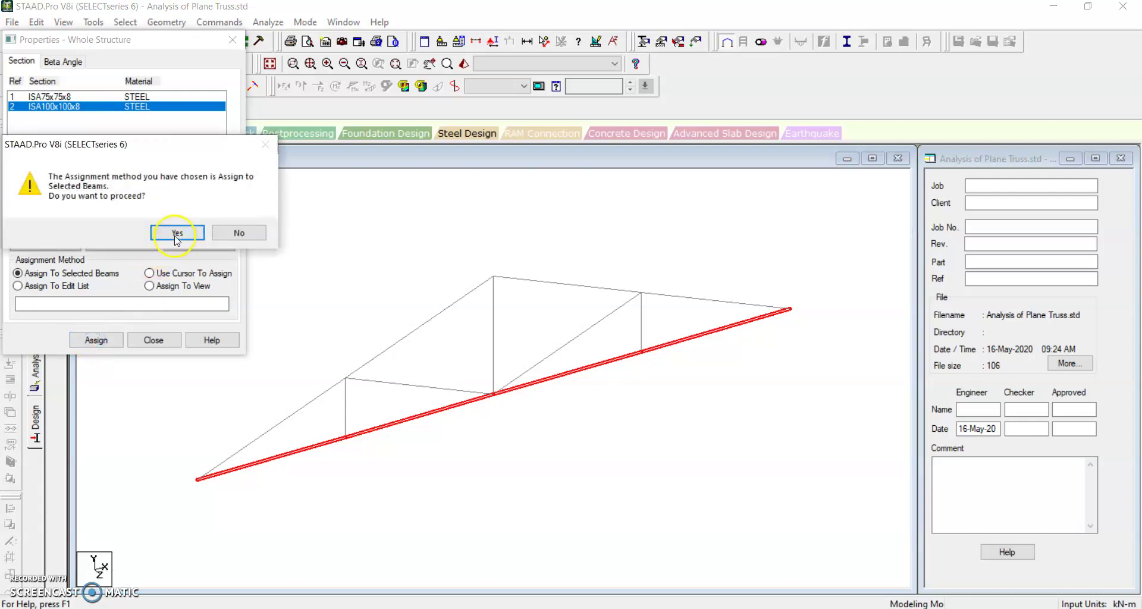
pyautogui.click(173, 232)
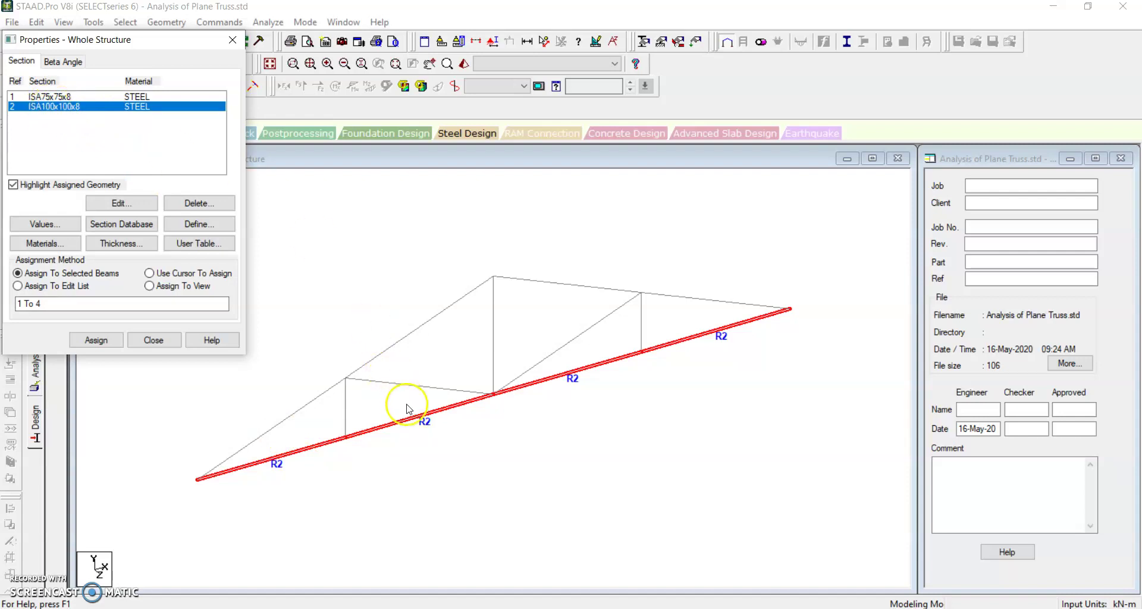
# Assign the ISA75x75x8 section to all top chord, vertical and diagonal members of the truss and close the section properties
pyautogui.click(57, 98)
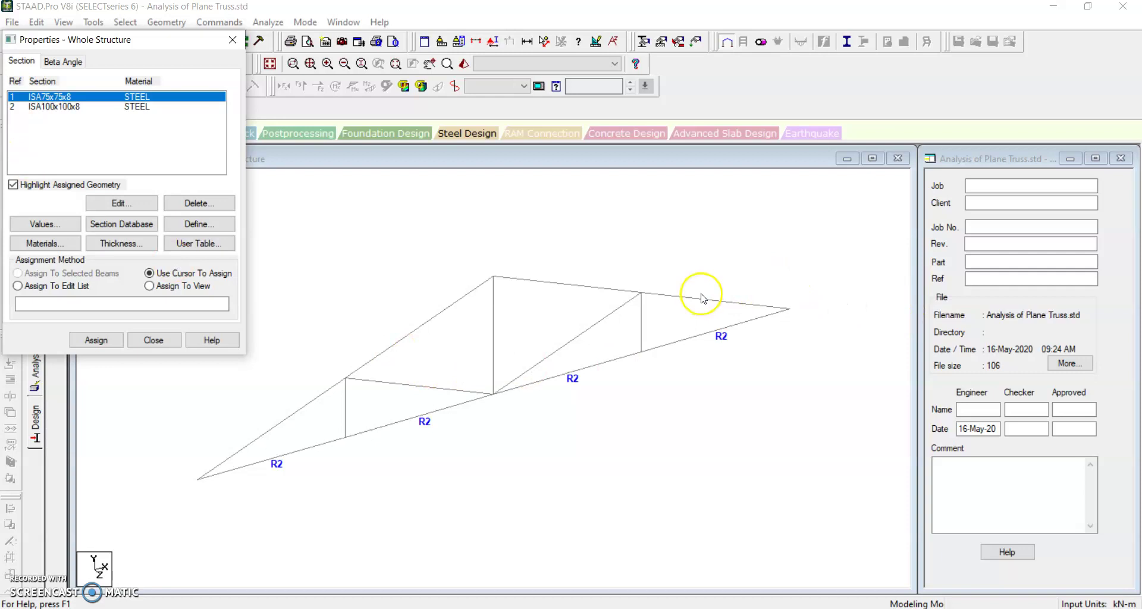
pyautogui.click(740, 298)
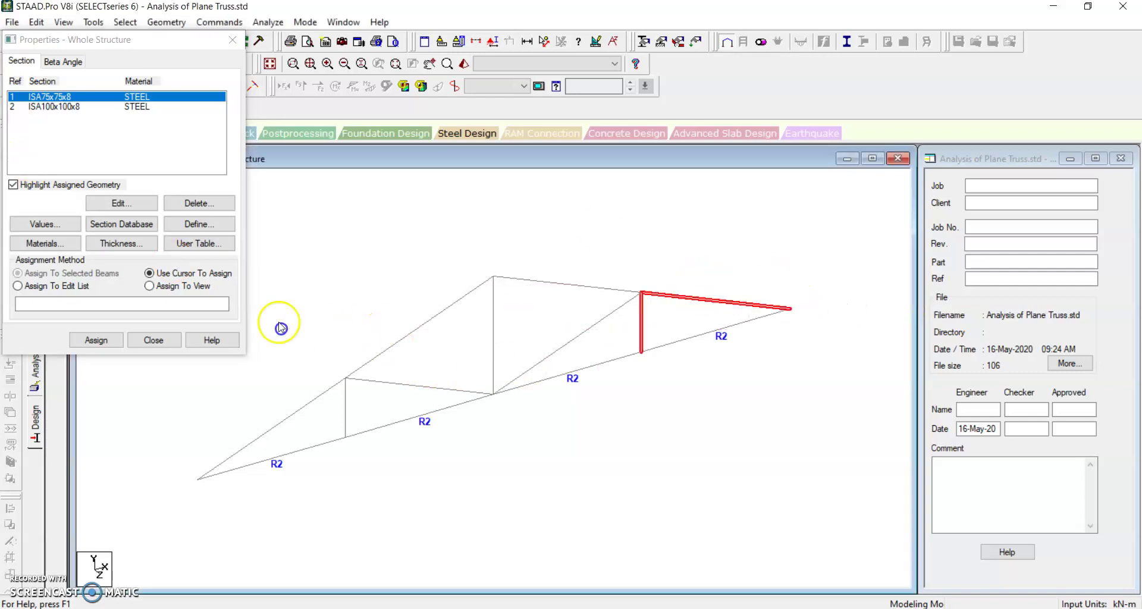
pyautogui.keyDown('ctrl'); pyautogui.click(495, 274); pyautogui.keyUp('ctrl')
pyautogui.keyDown('ctrl'); pyautogui.click(278, 423); pyautogui.keyUp('ctrl')
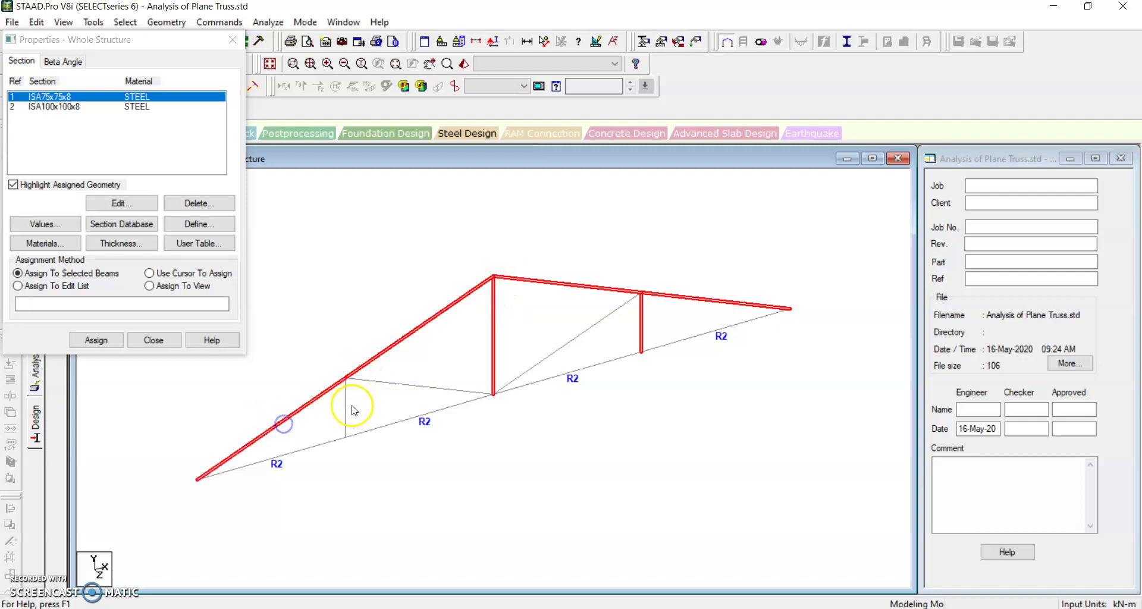
pyautogui.keyDown('ctrl'); pyautogui.click(384, 381); pyautogui.keyUp('ctrl')
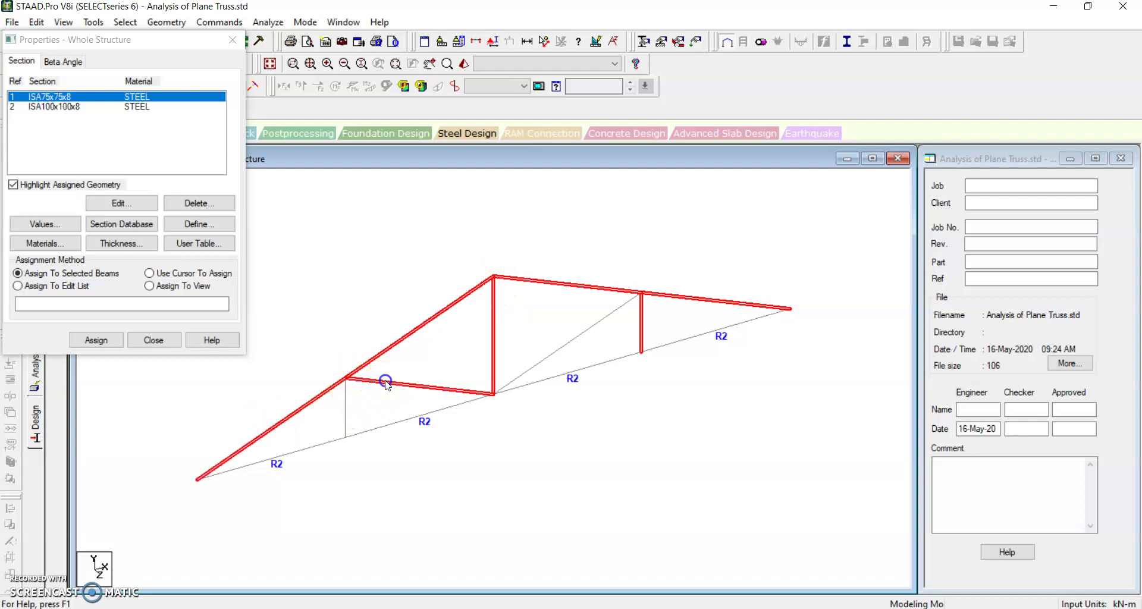
pyautogui.keyDown('ctrl'); pyautogui.click(345, 401); pyautogui.keyUp('ctrl')
pyautogui.keyDown('ctrl'); pyautogui.click(565, 344); pyautogui.keyUp('ctrl')
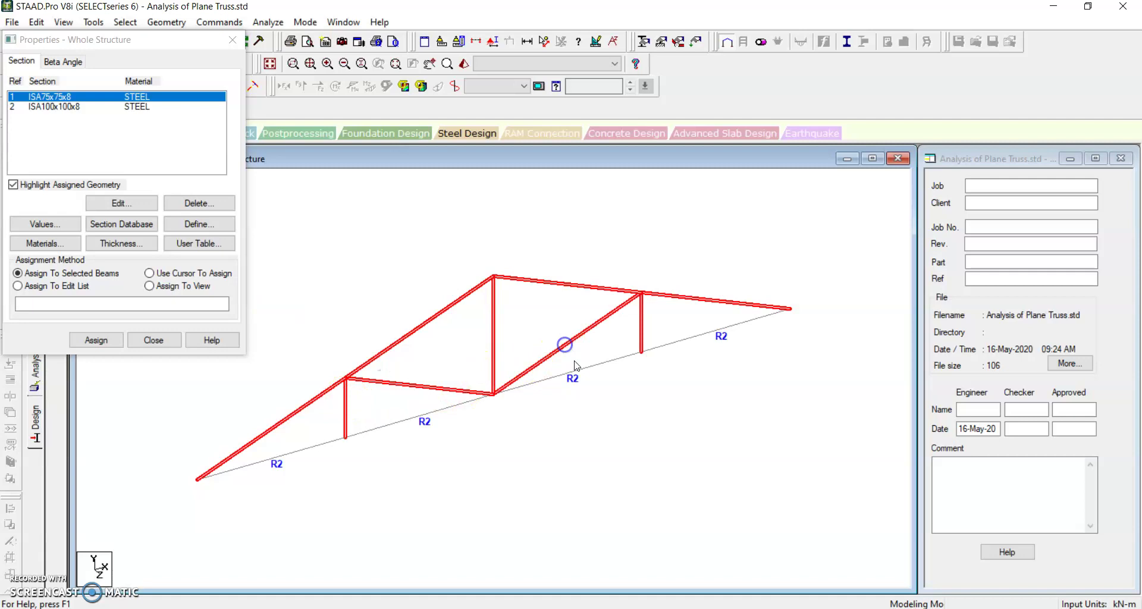
pyautogui.click(97, 340)
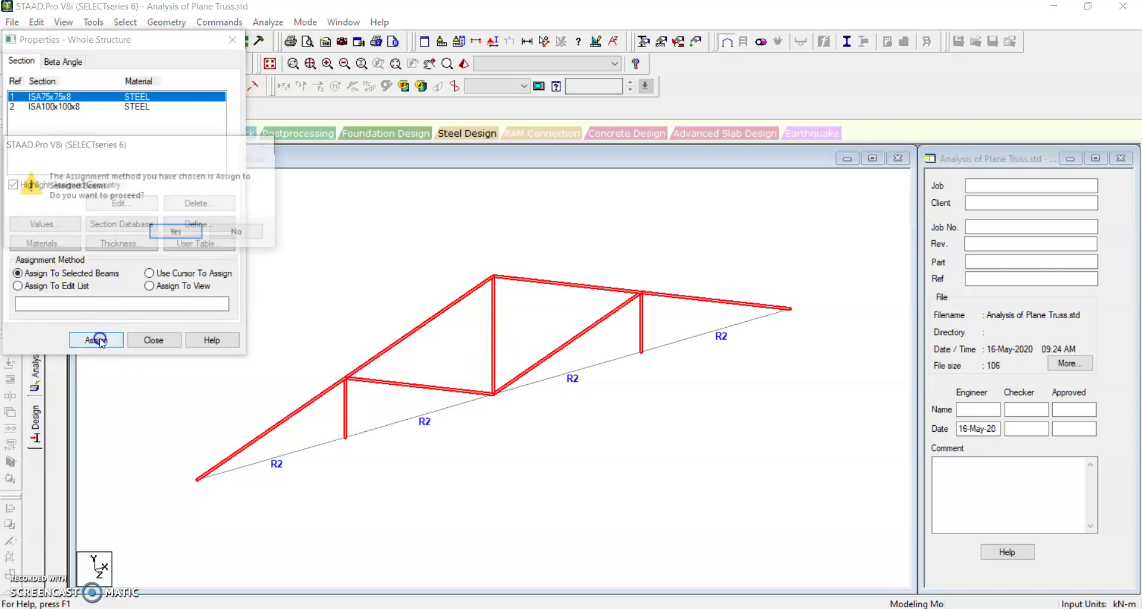
pyautogui.click(169, 235)
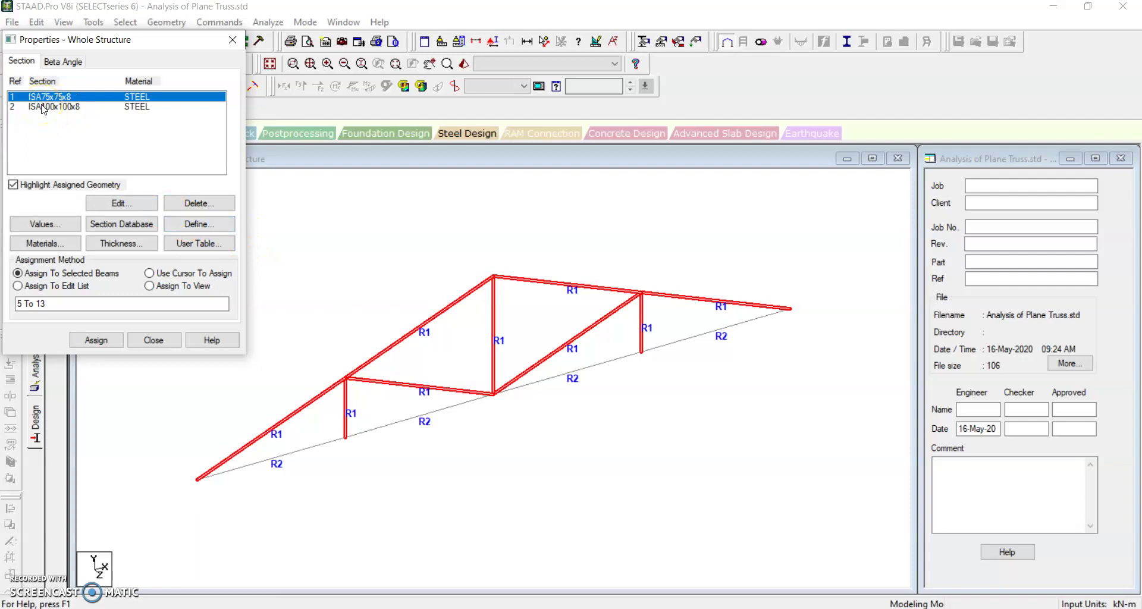
pyautogui.click(154, 340)
pyautogui.click(456, 237)
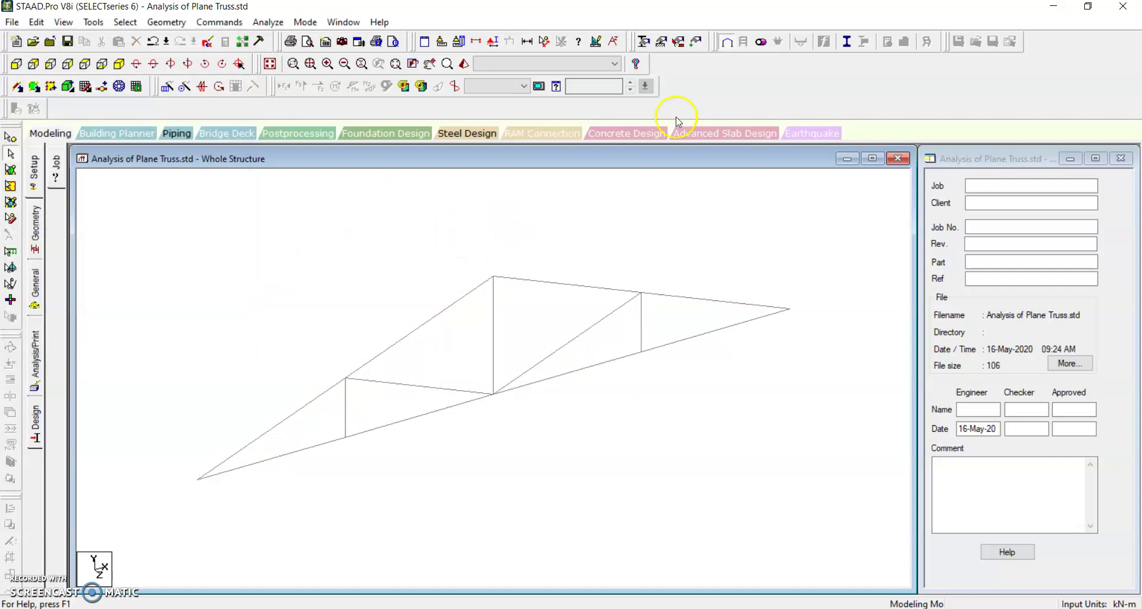
# Create a pinned support definition for the structure
pyautogui.click(663, 42)
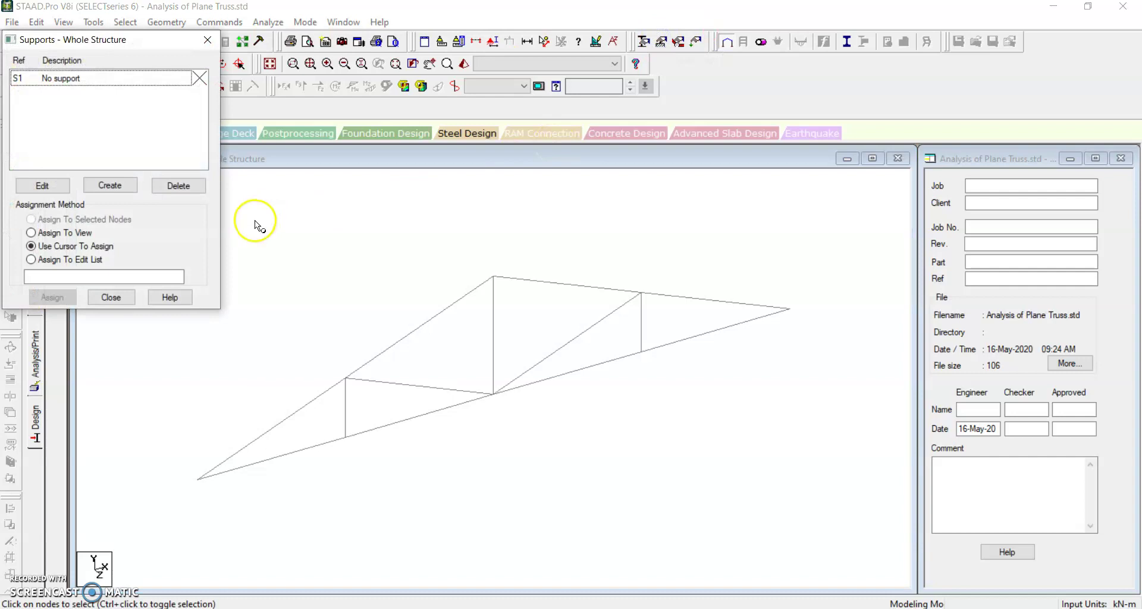
pyautogui.click(111, 185)
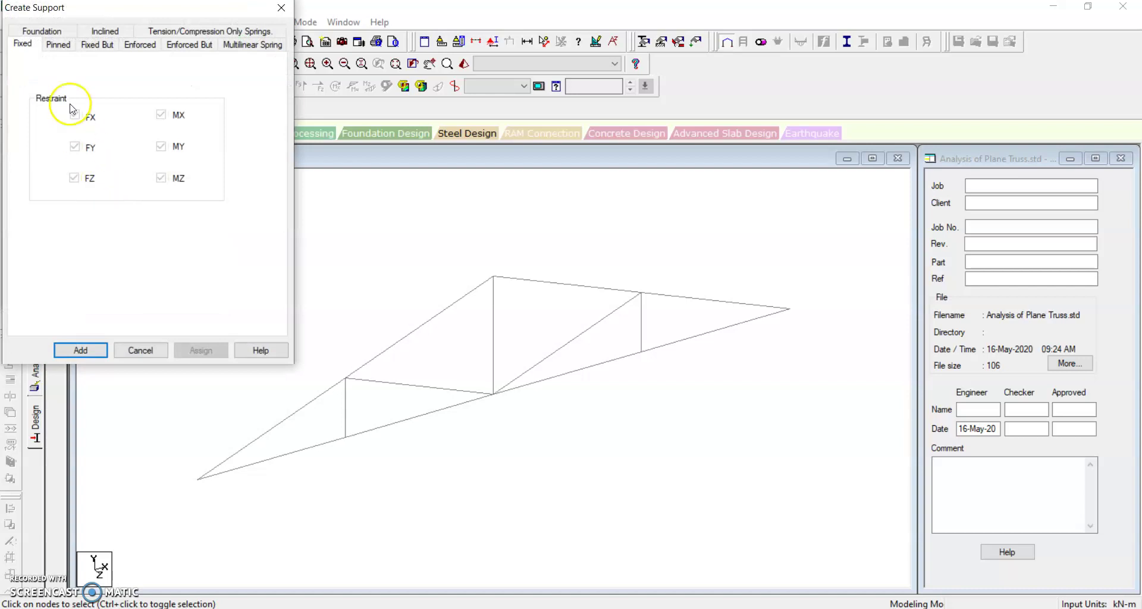
pyautogui.click(57, 44)
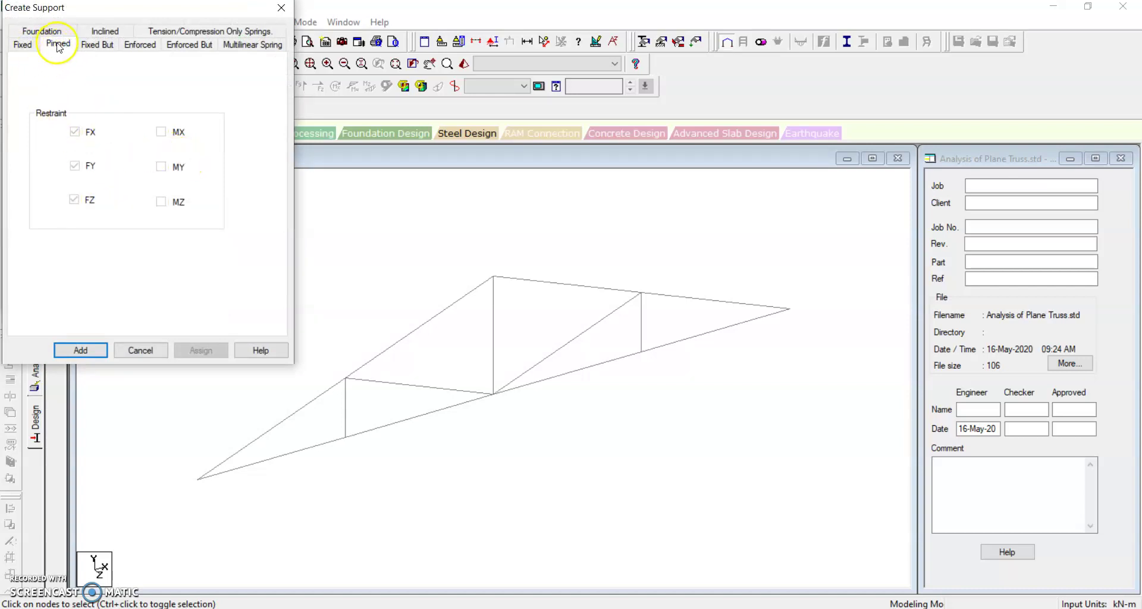
pyautogui.click(80, 350)
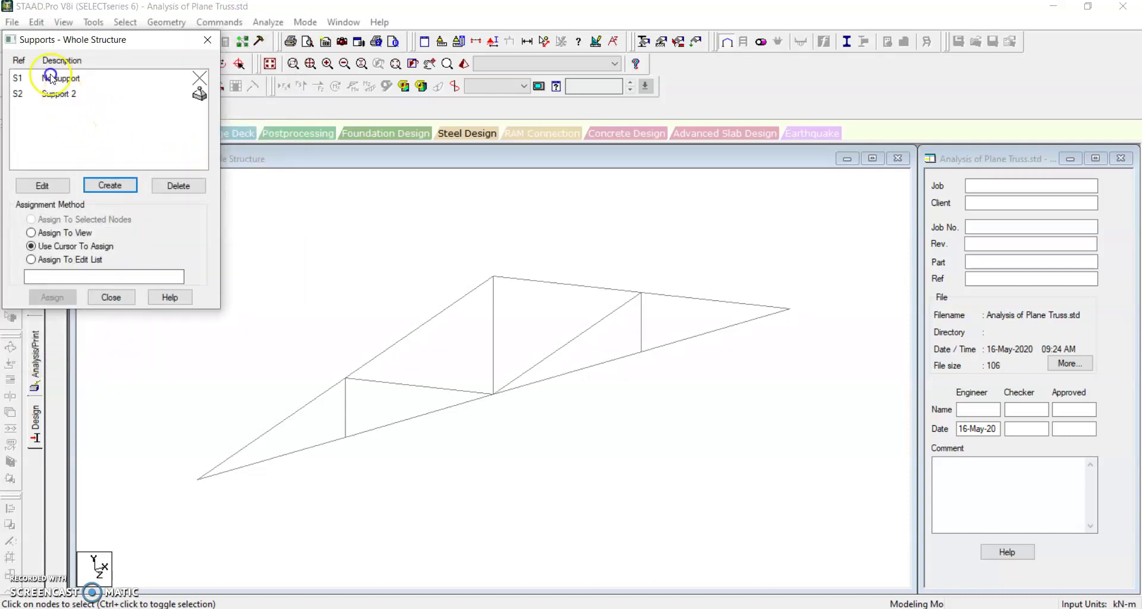
# Assign the pinned support to the two end nodes of the truss's bottom chord and close the supports dialog
pyautogui.click(62, 94)
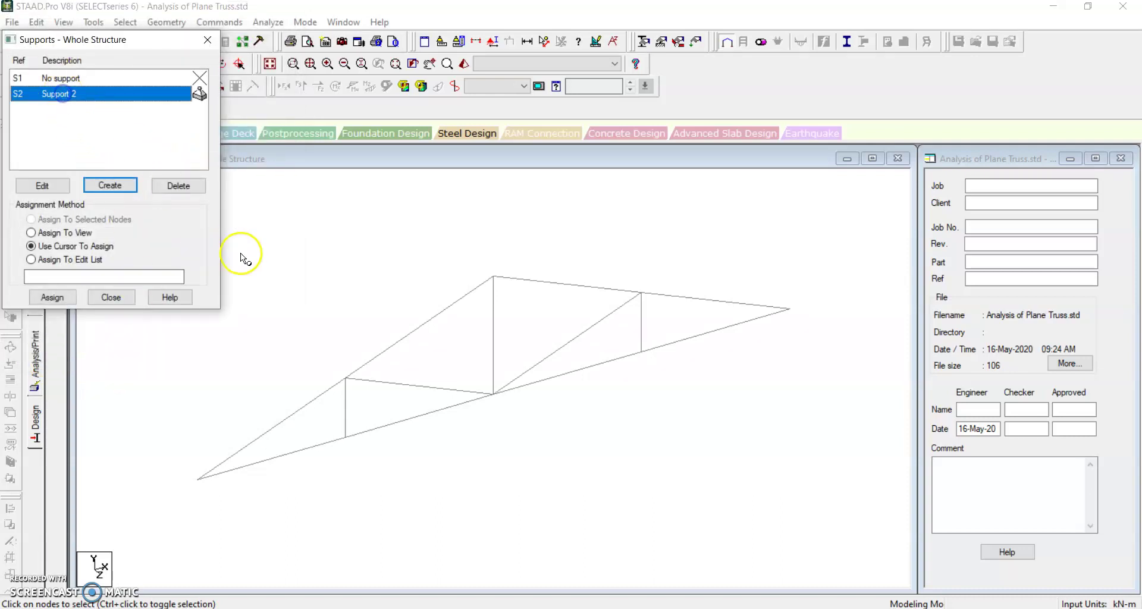
pyautogui.click(202, 478)
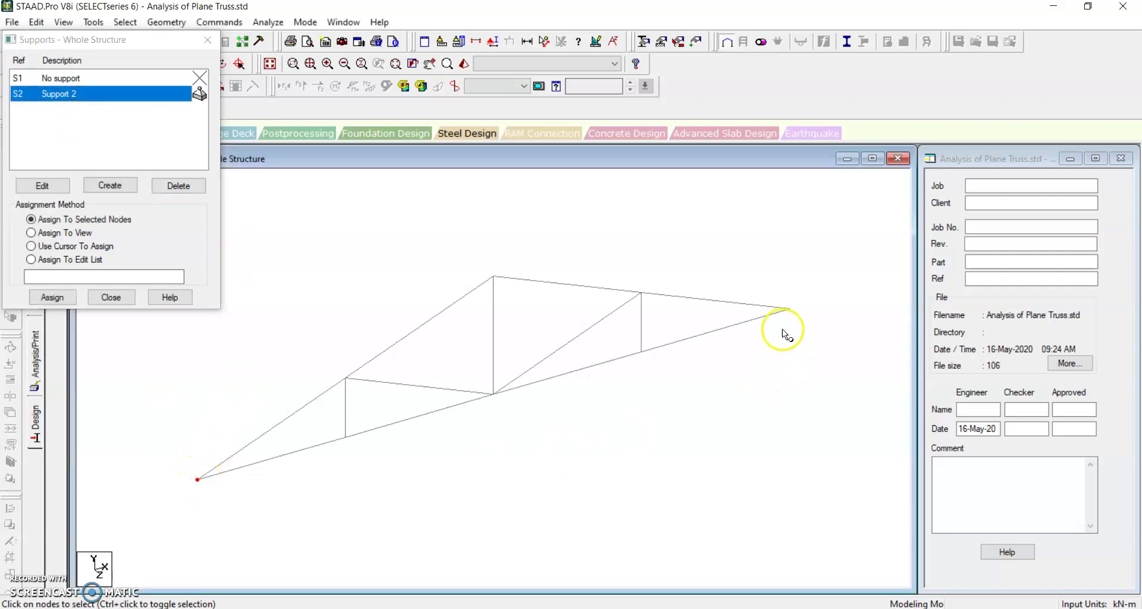
pyautogui.keyDown('ctrl'); pyautogui.click(792, 309); pyautogui.keyUp('ctrl')
pyautogui.click(43, 309)
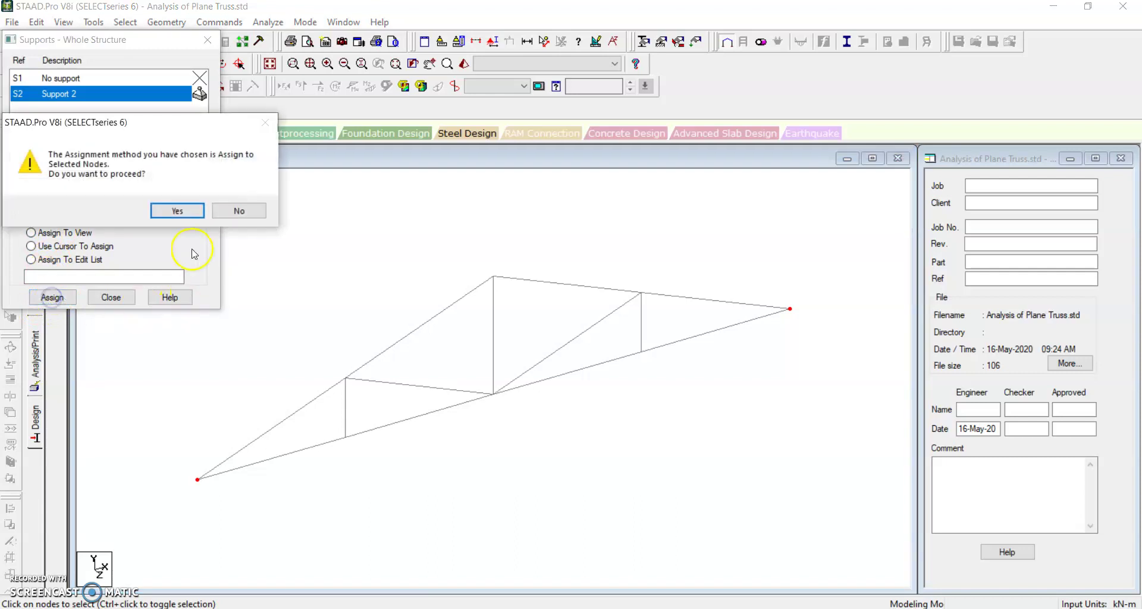
pyautogui.click(173, 210)
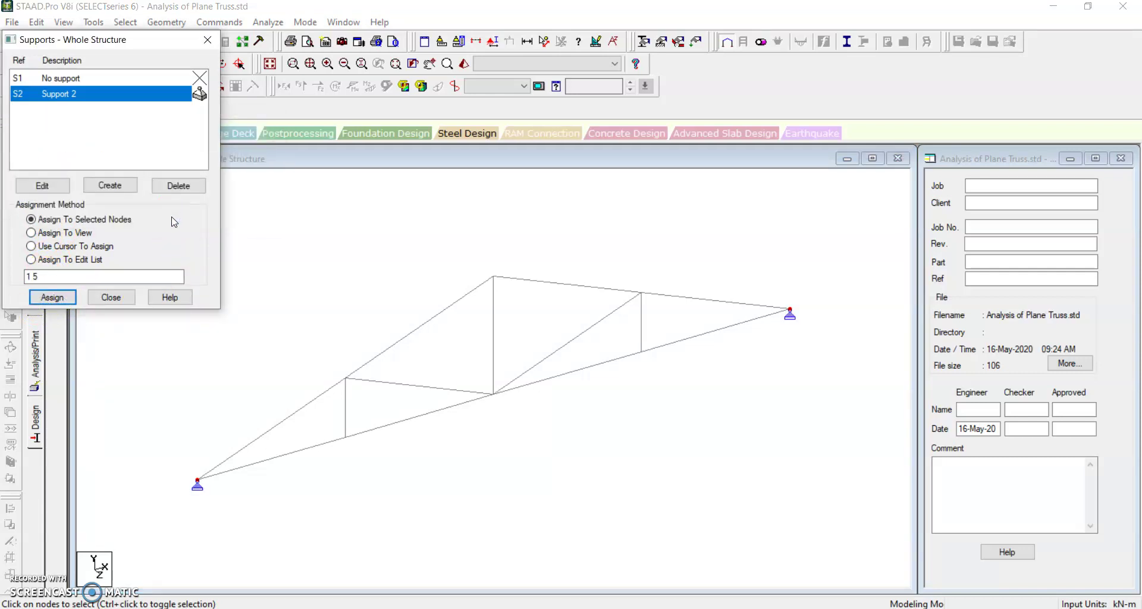
pyautogui.click(111, 297)
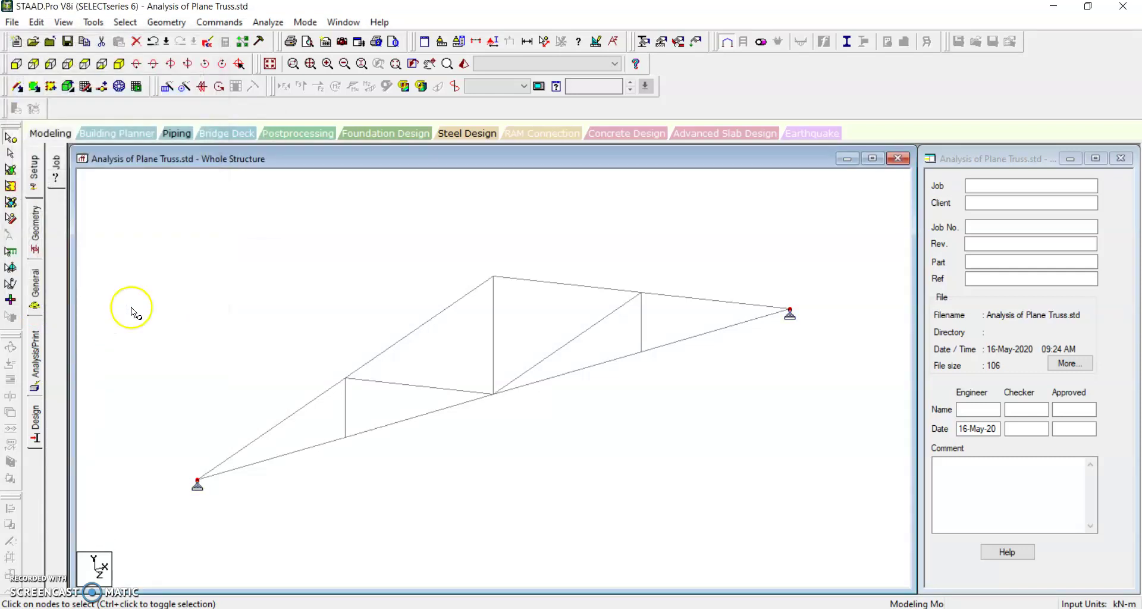